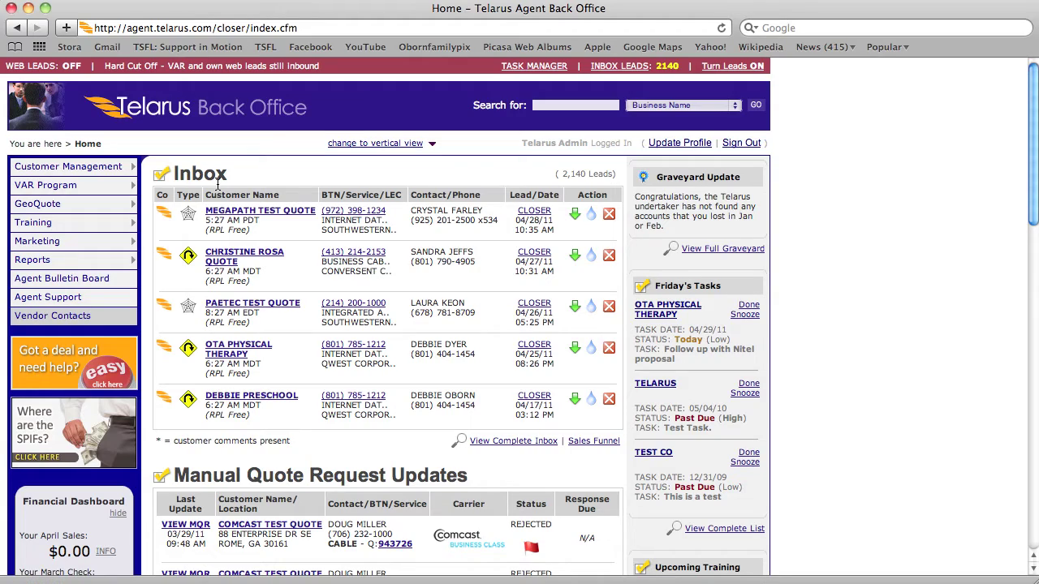
# Step: Examine the Inbox list and the first lead's type, customer, service, contact and lead date details
pyautogui.moveTo(230, 175); pyautogui.dragTo(176, 177)
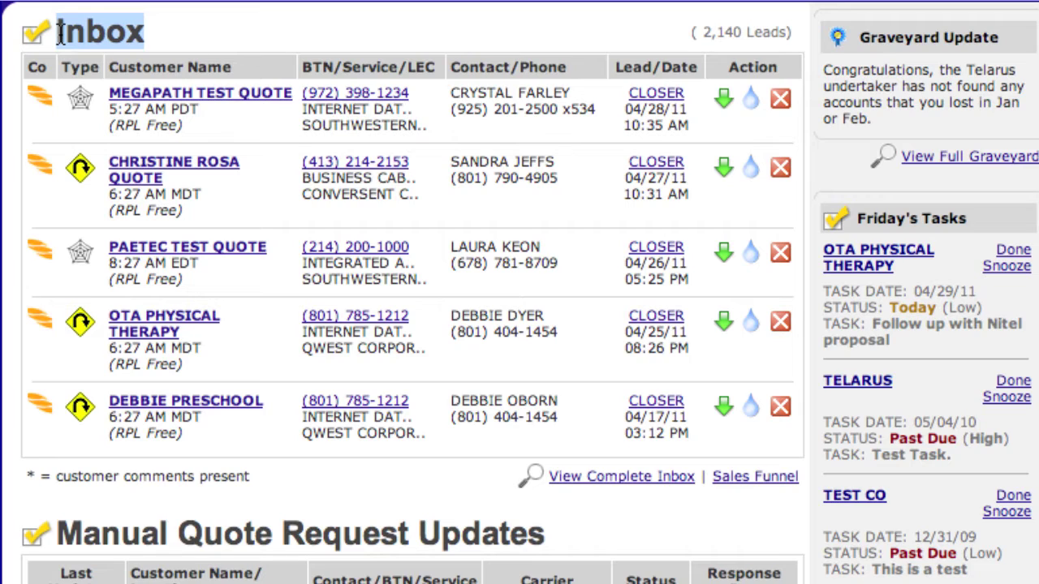
pyautogui.click(61, 33)
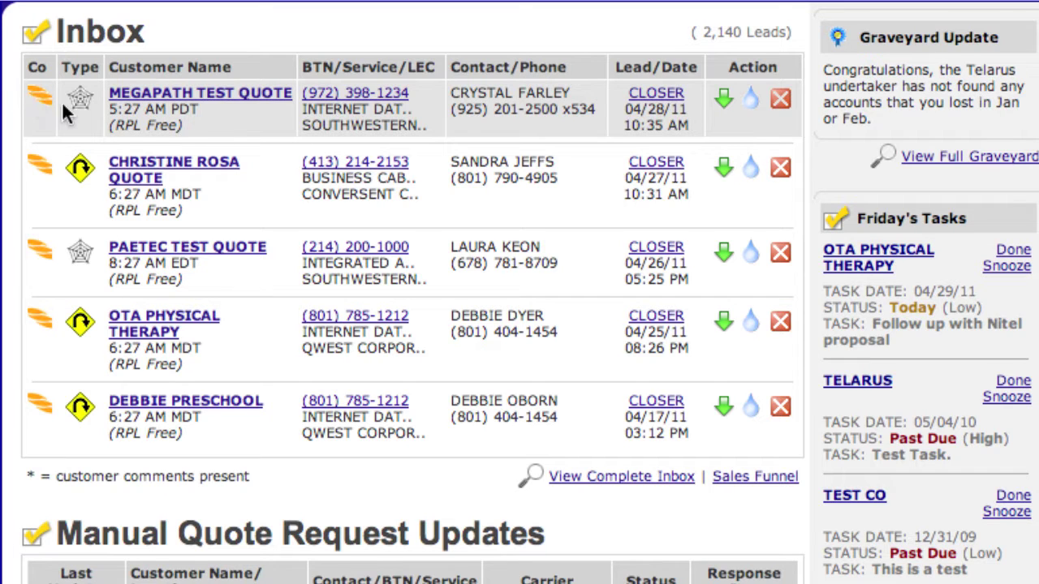
pyautogui.moveTo(62, 105); pyautogui.dragTo(92, 108)
pyautogui.click(89, 122)
pyautogui.moveTo(110, 108); pyautogui.dragTo(207, 120)
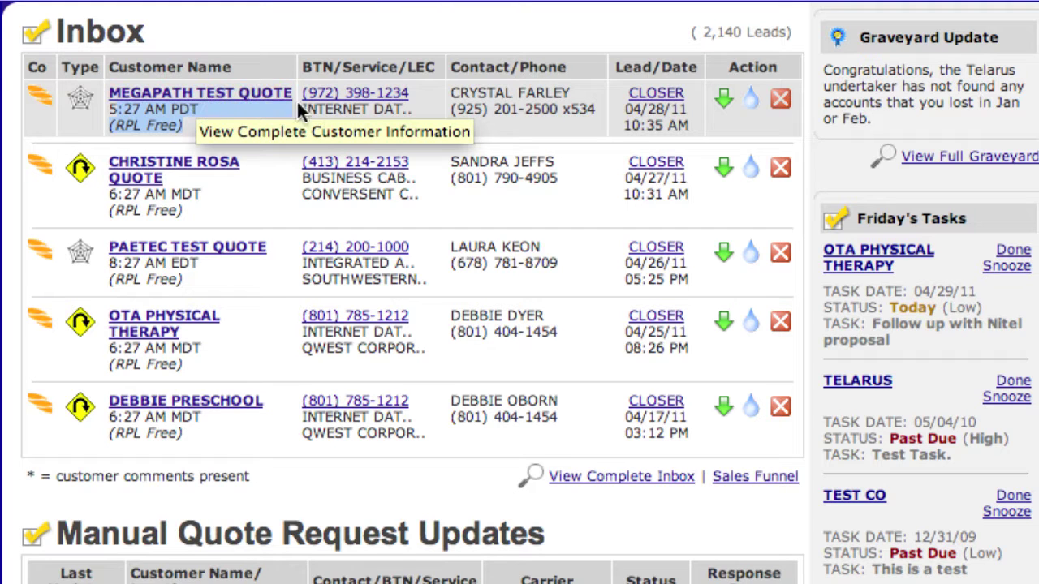
pyautogui.moveTo(303, 107); pyautogui.dragTo(384, 123)
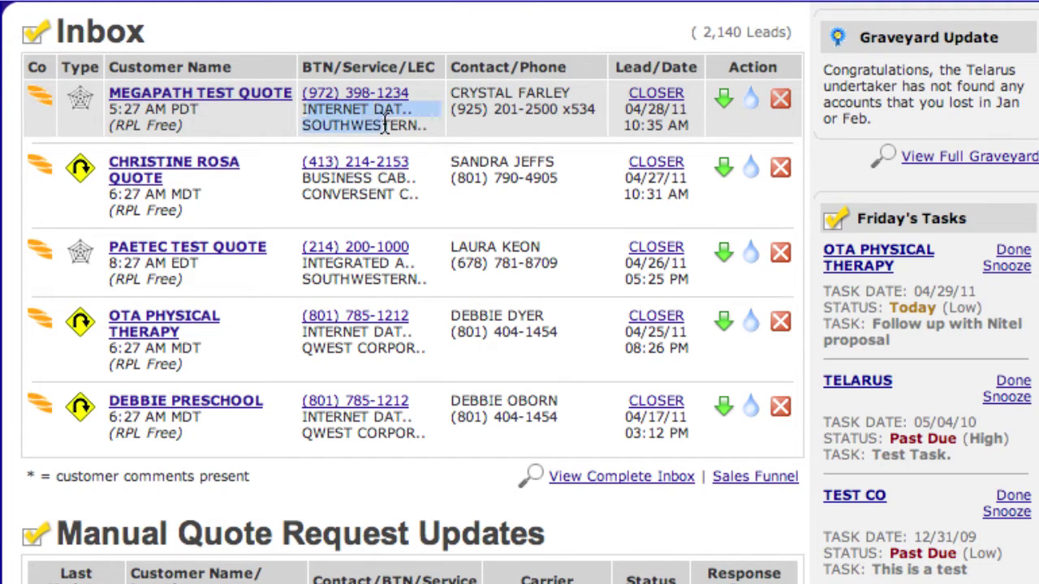
pyautogui.click(384, 123)
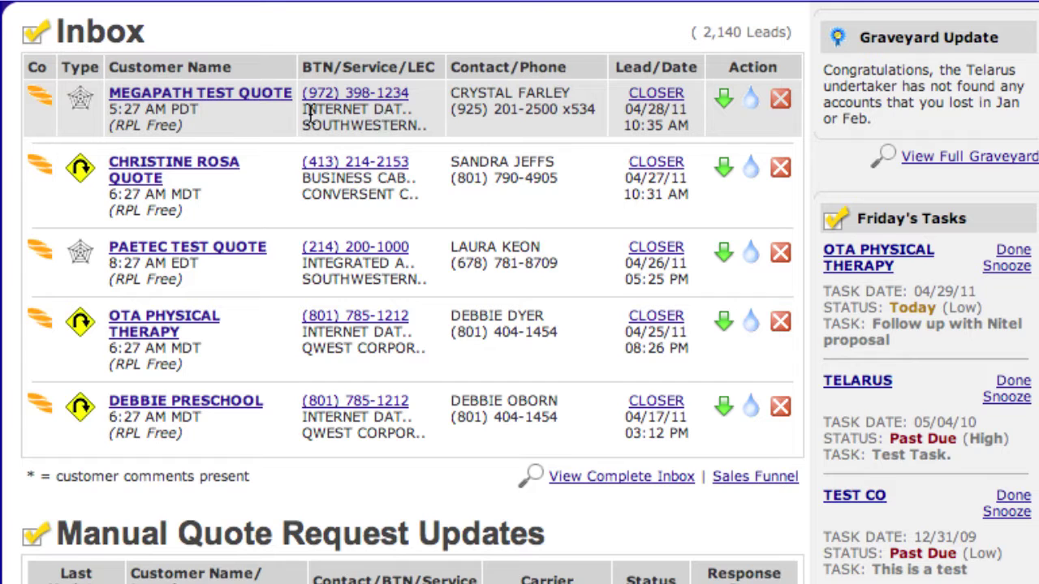
pyautogui.moveTo(308, 111); pyautogui.dragTo(394, 112)
pyautogui.moveTo(304, 127); pyautogui.dragTo(411, 130)
pyautogui.click(411, 130)
pyautogui.moveTo(453, 98); pyautogui.dragTo(573, 94)
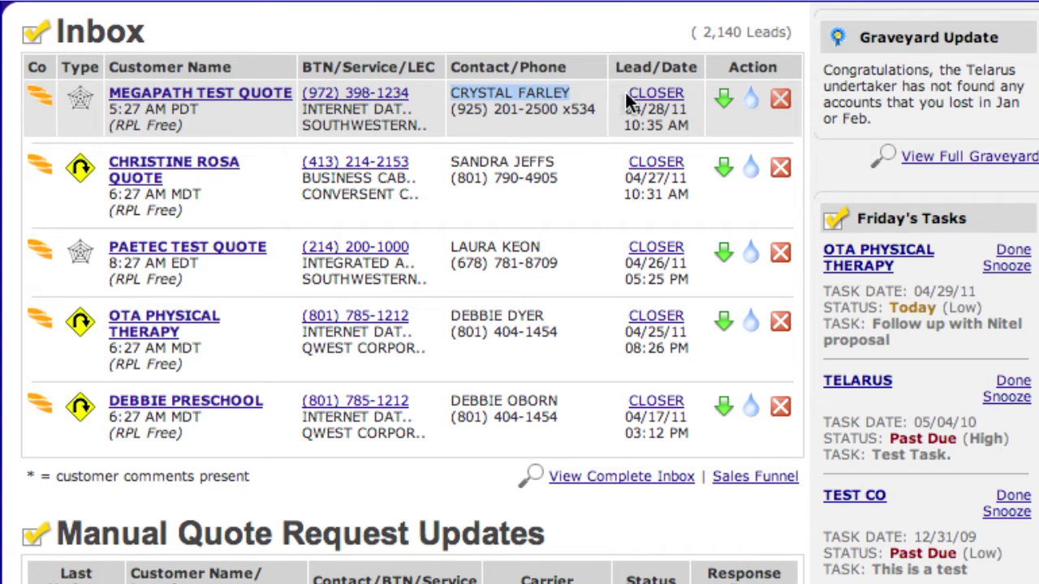
pyautogui.moveTo(626, 89); pyautogui.dragTo(688, 123)
pyautogui.click(680, 110)
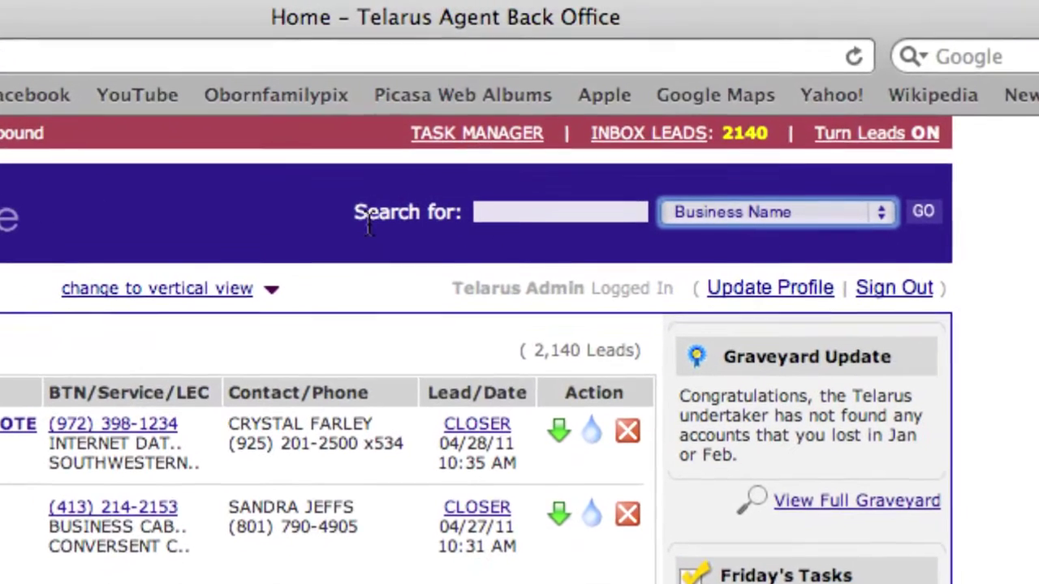
# Step: Search the customer records by Business Name for "ota physical"
pyautogui.moveTo(357, 213); pyautogui.dragTo(460, 213)
pyautogui.click(496, 216)
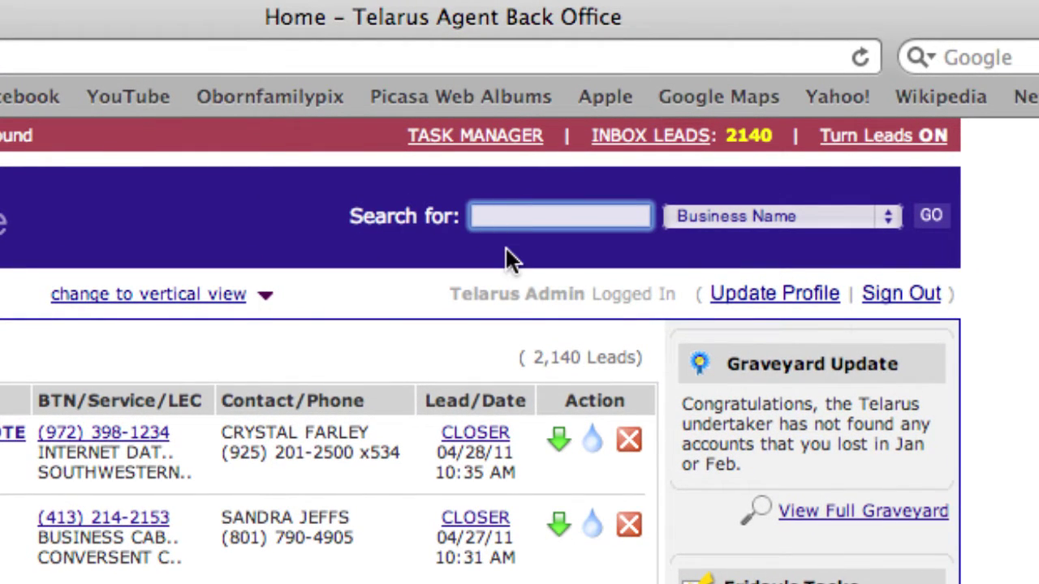
pyautogui.click(730, 224)
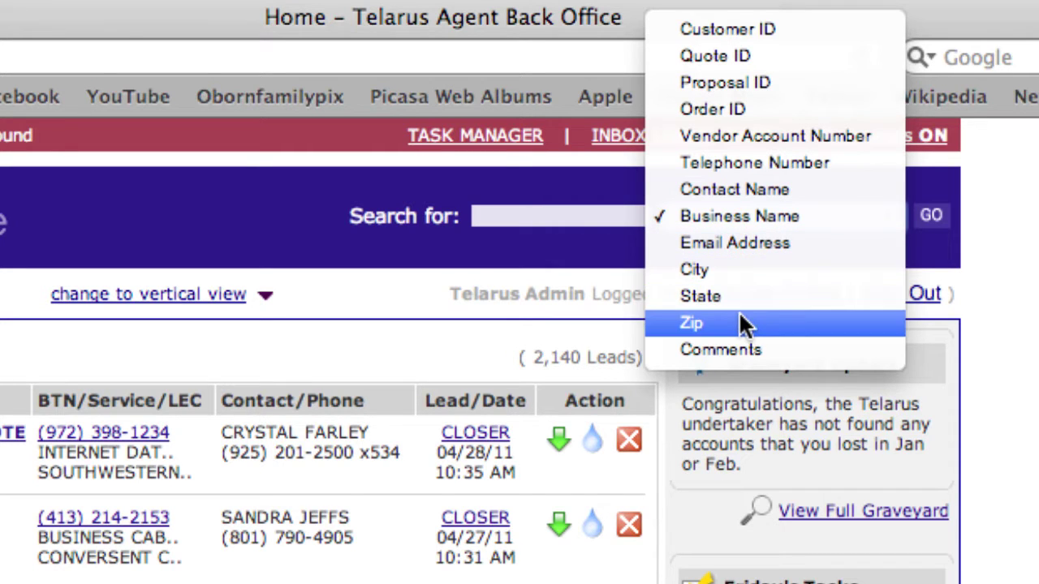
pyautogui.click(634, 215)
pyautogui.click(637, 215)
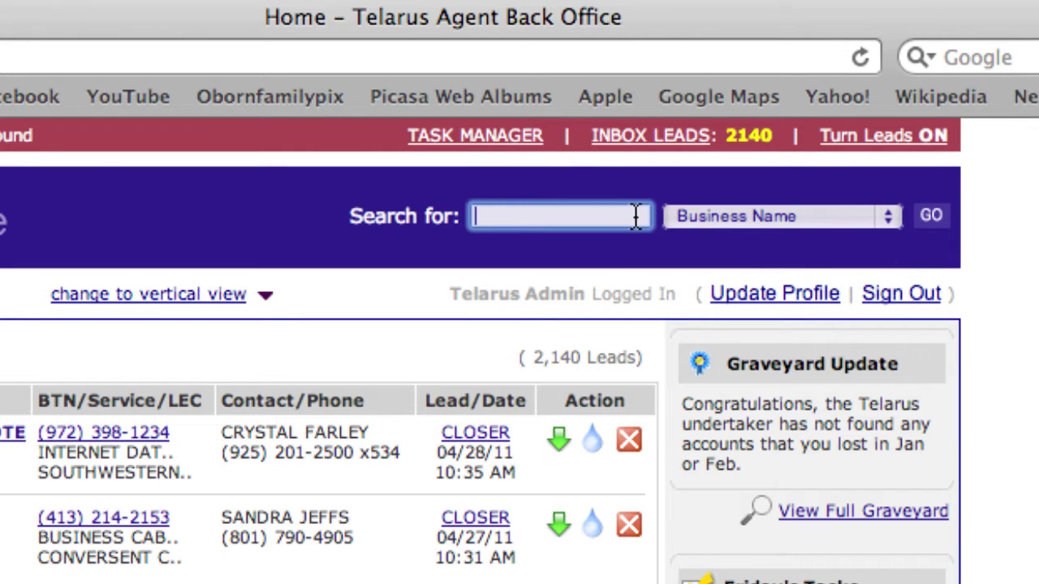
pyautogui.write('ota phy')
pyautogui.write('sical')
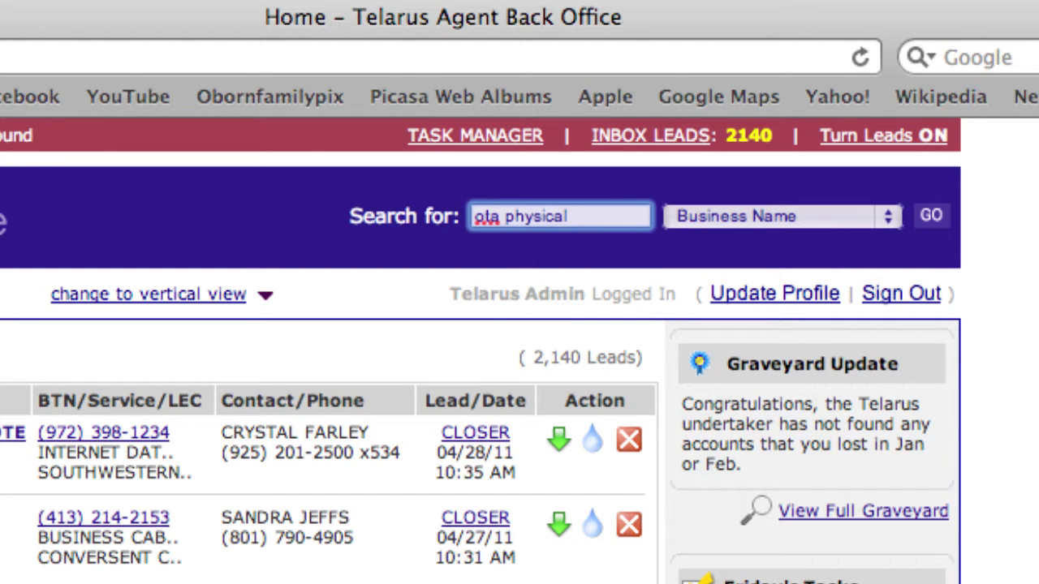
pyautogui.press('Return')
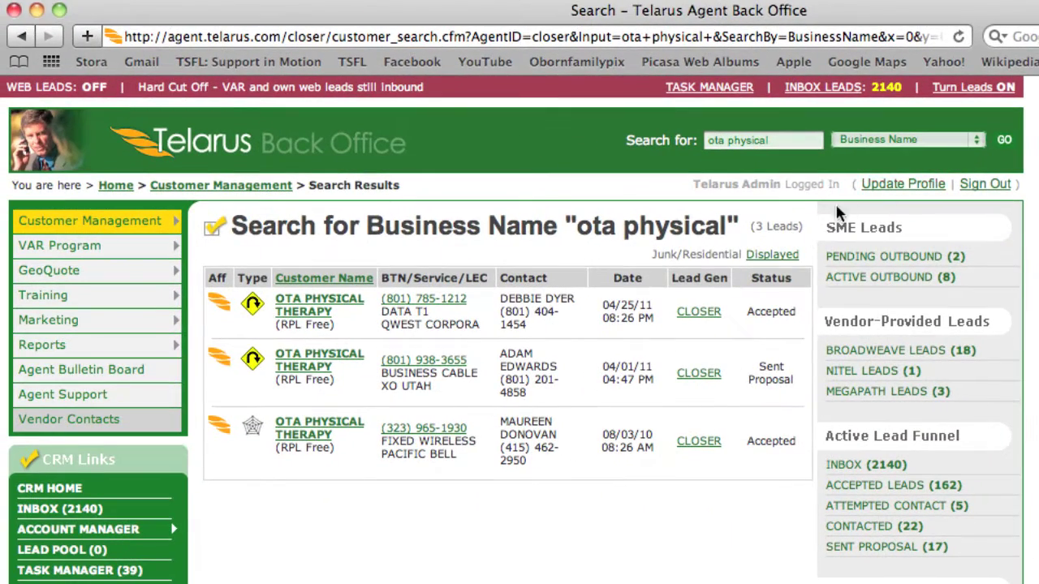
pyautogui.click(771, 140)
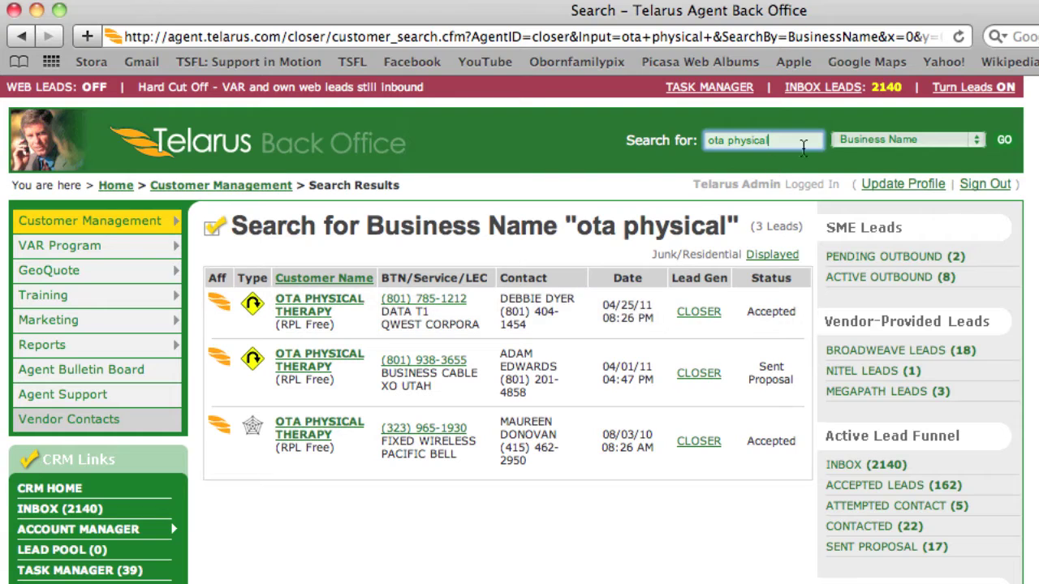
pyautogui.moveTo(783, 139); pyautogui.dragTo(703, 140)
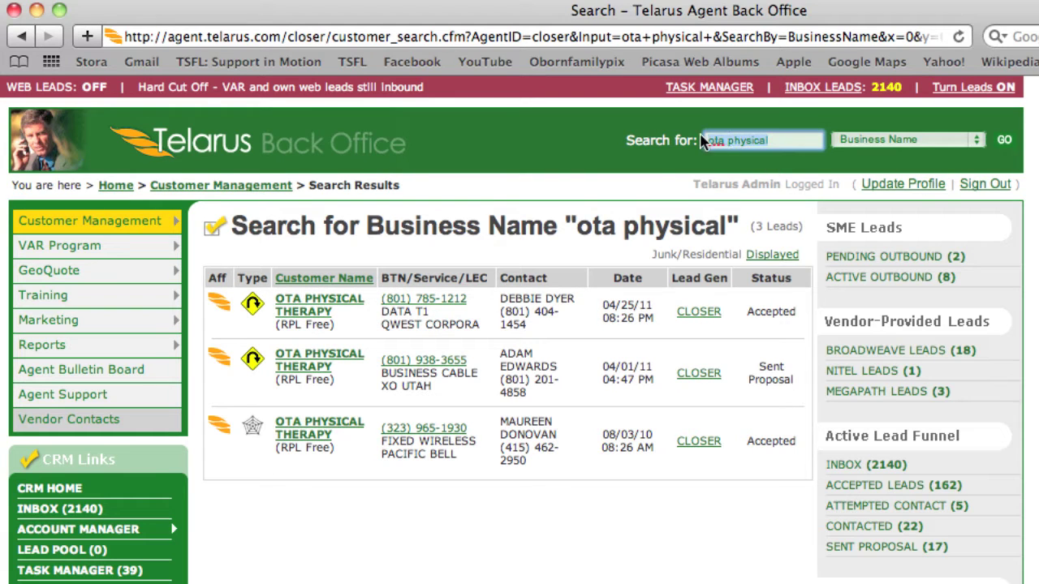
pyautogui.click(526, 499)
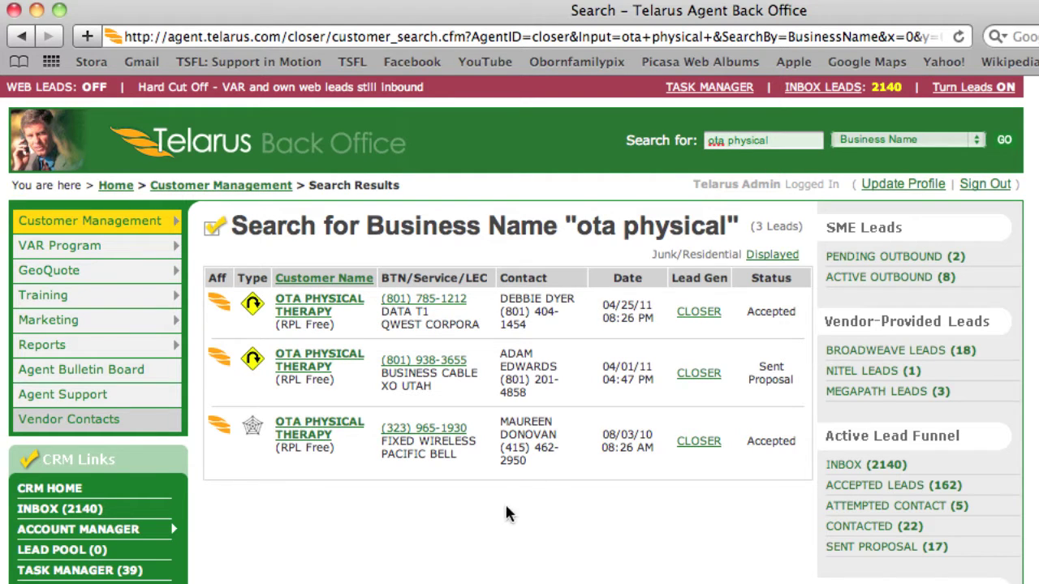
# Step: Open the OTA Physical Therapy record dated 04/25/11 from the search results and accept the lead
pyautogui.click(321, 304)
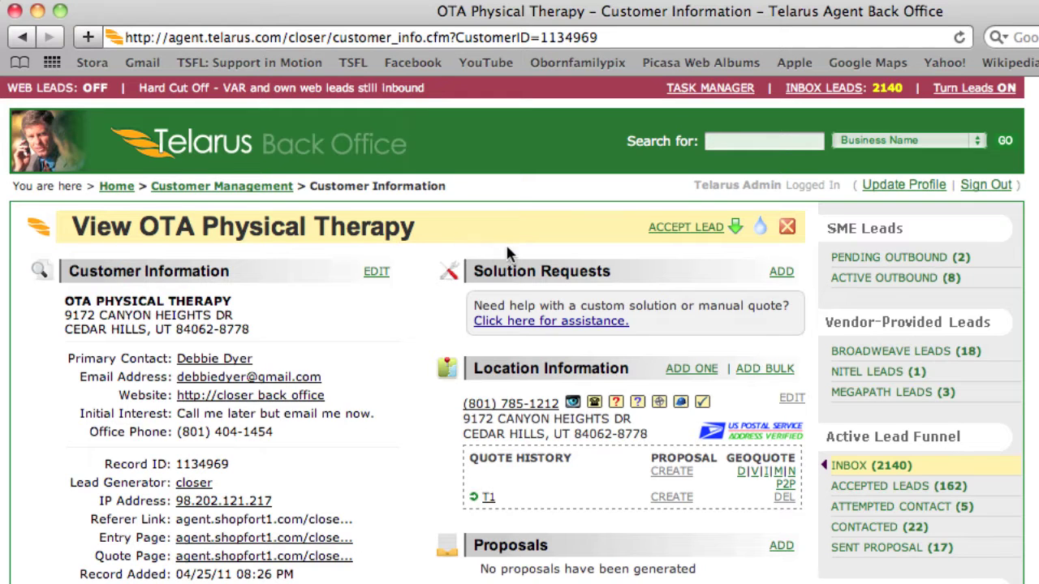
pyautogui.scroll(-1, 450, 245)
pyautogui.scroll(1, 463, 244)
pyautogui.click(669, 230)
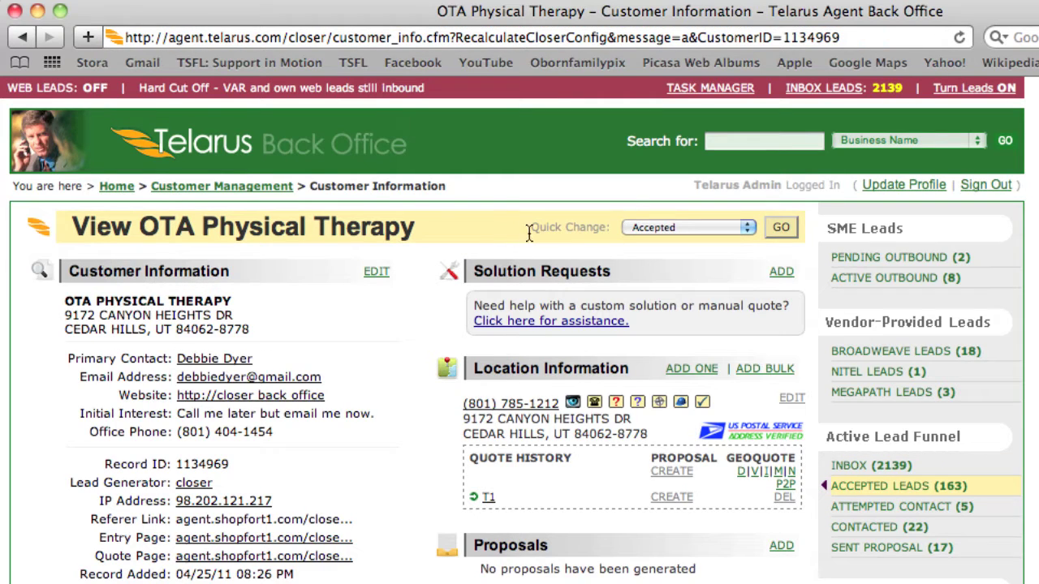
# Step: Examine the Quick Change status options available for the OTA Physical Therapy lead
pyautogui.moveTo(528, 233); pyautogui.dragTo(602, 227)
pyautogui.click(602, 227)
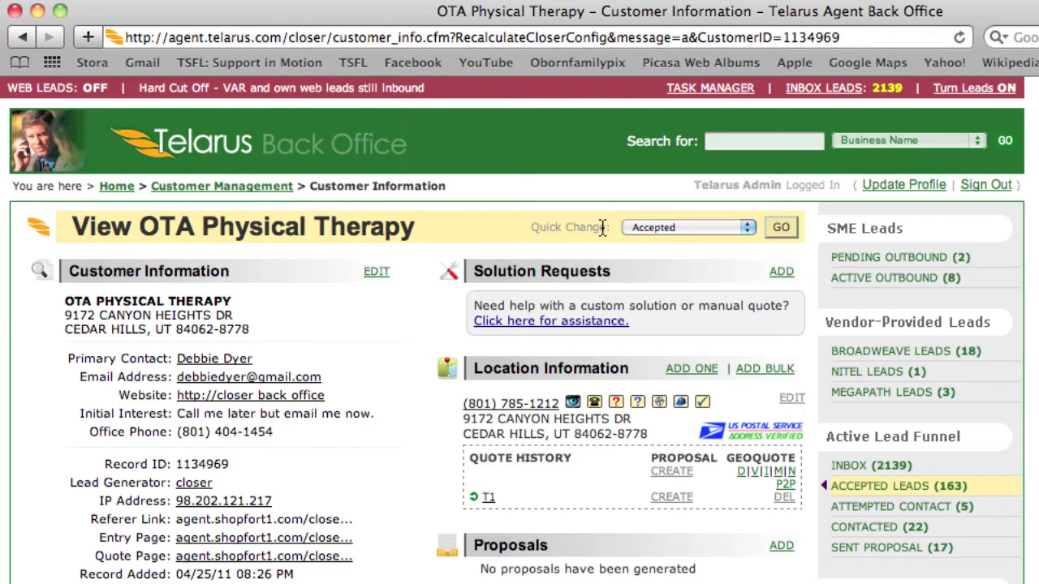
pyautogui.click(659, 231)
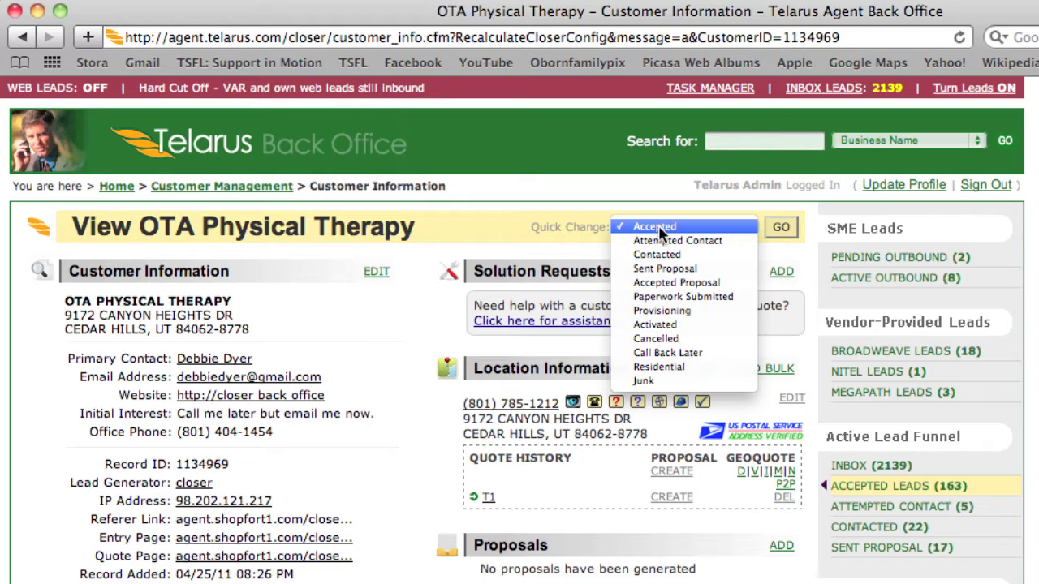
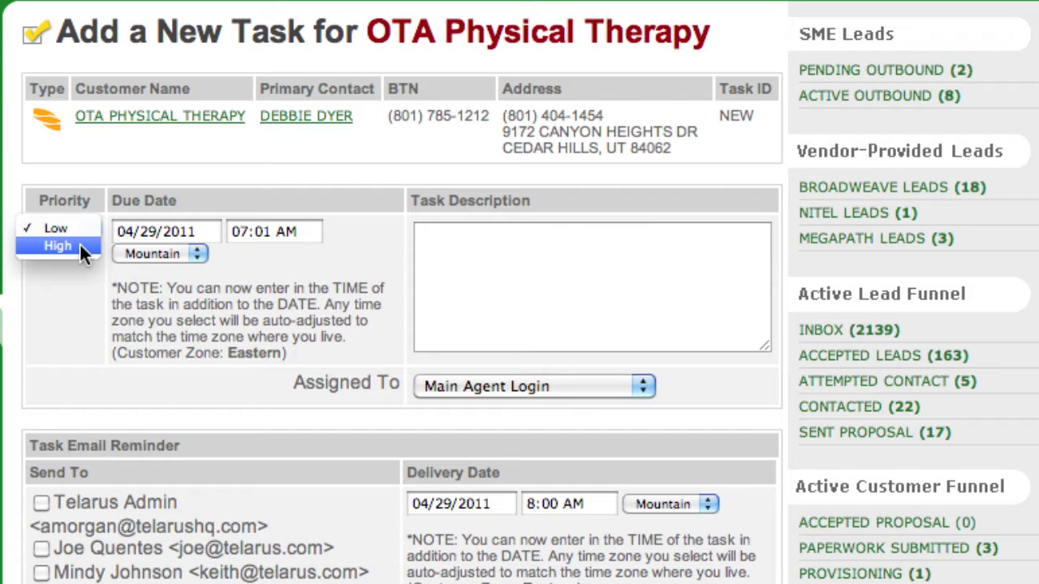
# Step: Examine the priority, due date and time settings of the new OTA Physical Therapy task without changing them
pyautogui.click(135, 304)
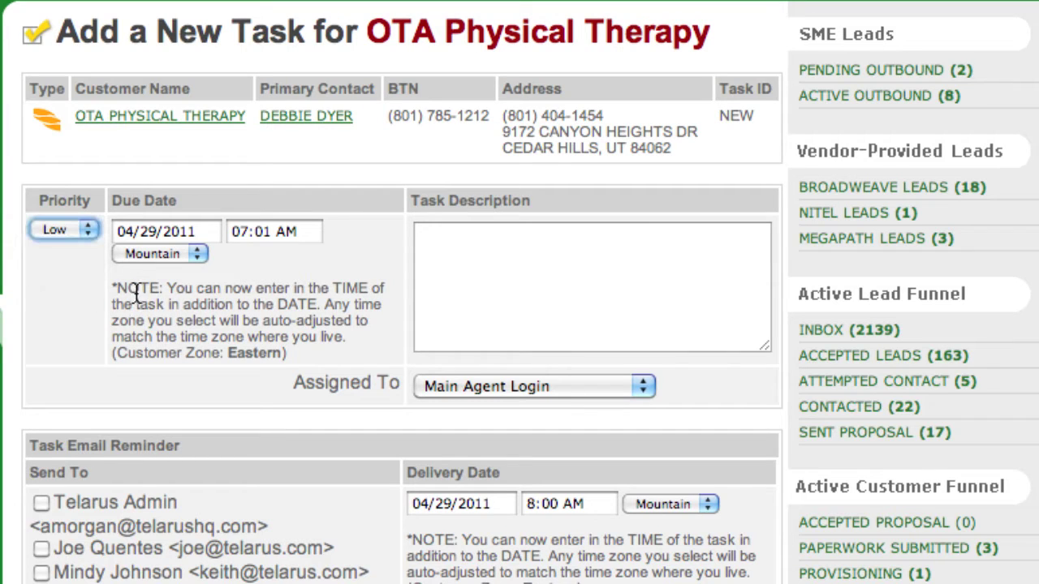
pyautogui.click(137, 233)
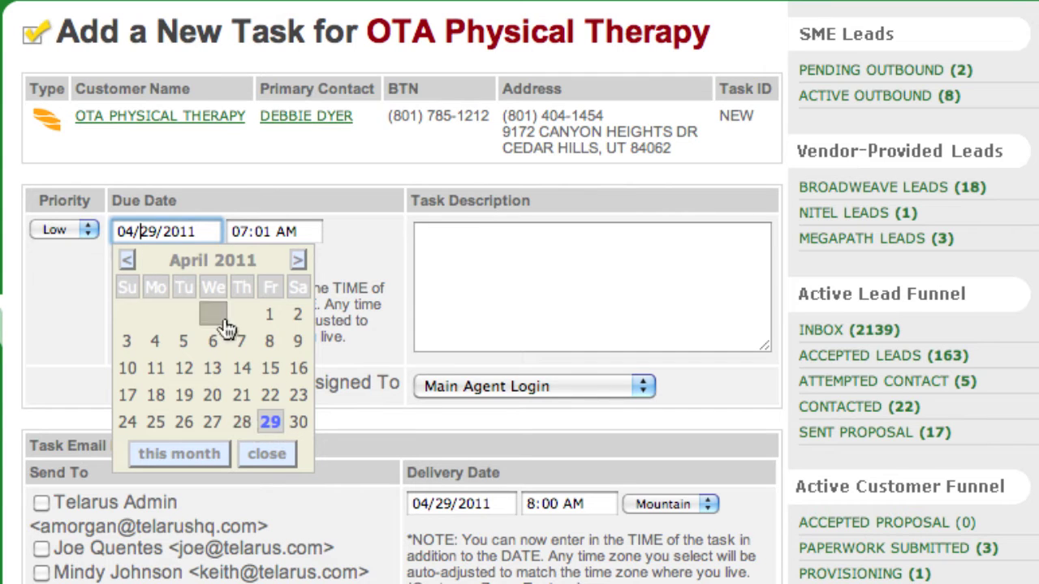
pyautogui.click(271, 233)
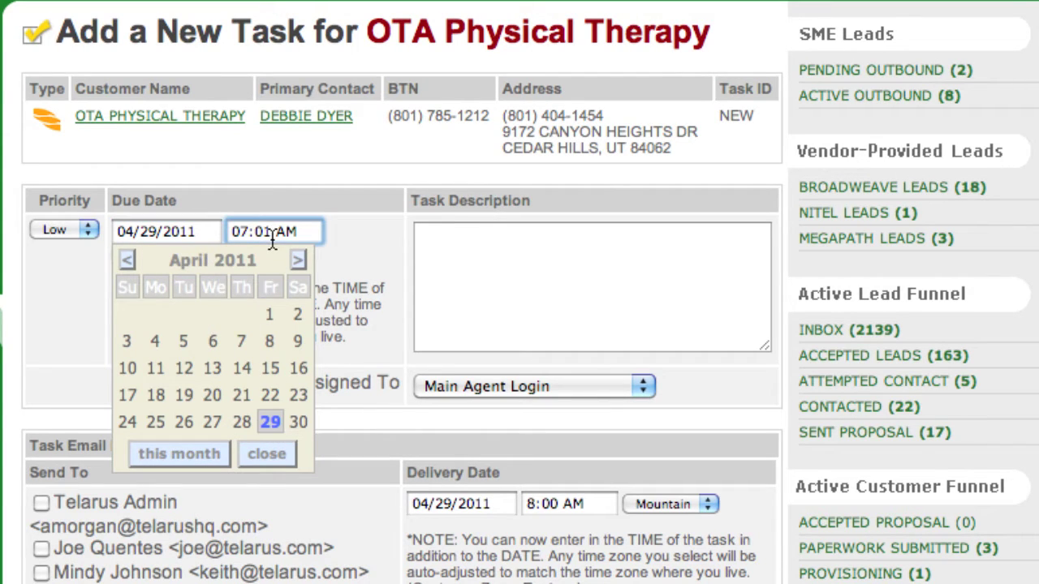
pyautogui.click(356, 249)
pyautogui.click(280, 456)
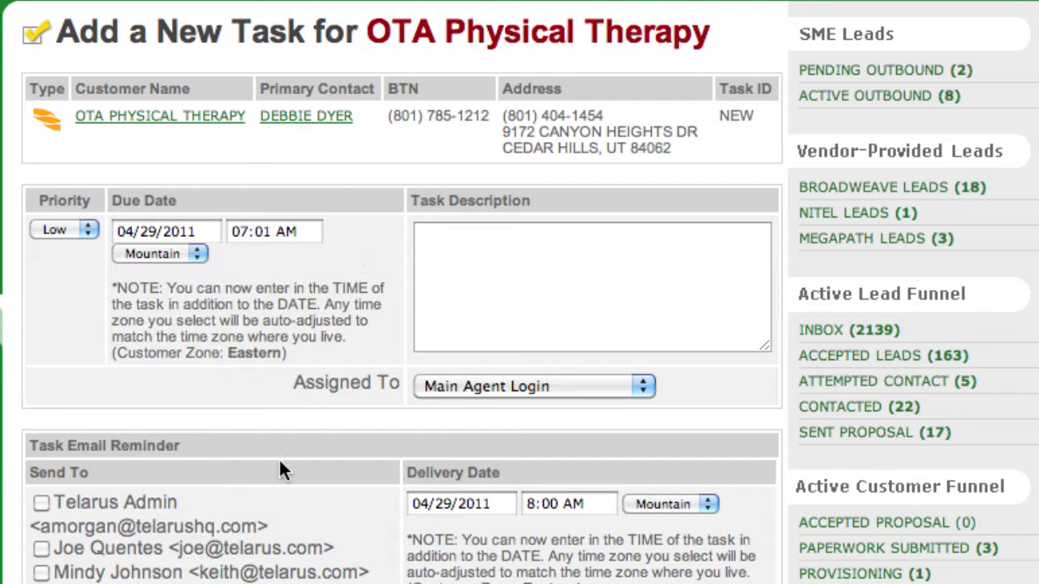
# Step: Describe the task as a follow-up with the primary contact about the ACC Business proposal, keeping it assigned to Main Agent Login
pyautogui.click(507, 266)
pyautogui.write('Follow up with Debbie about the ACC Business proposal.')
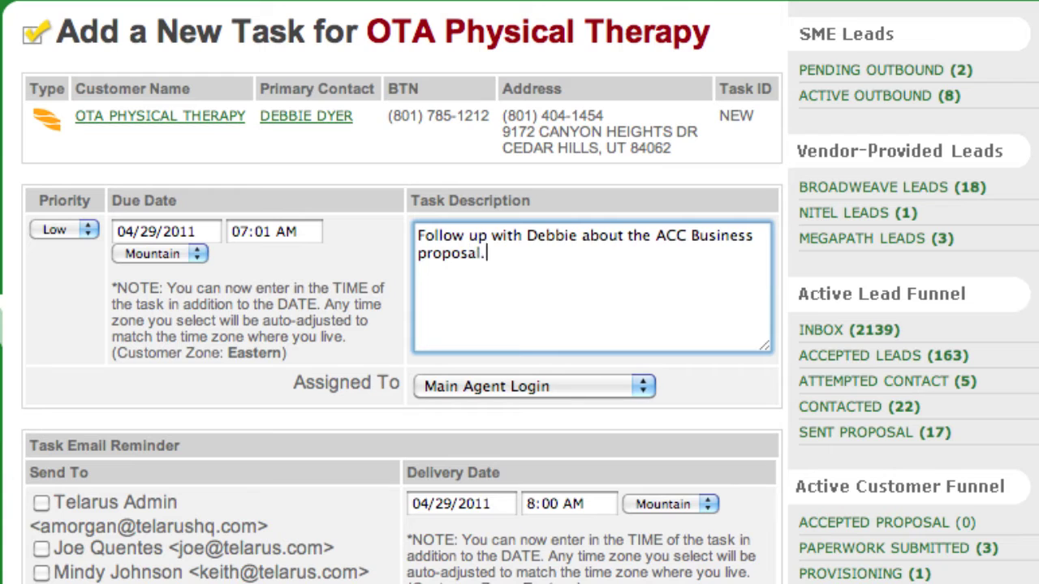
pyautogui.click(498, 387)
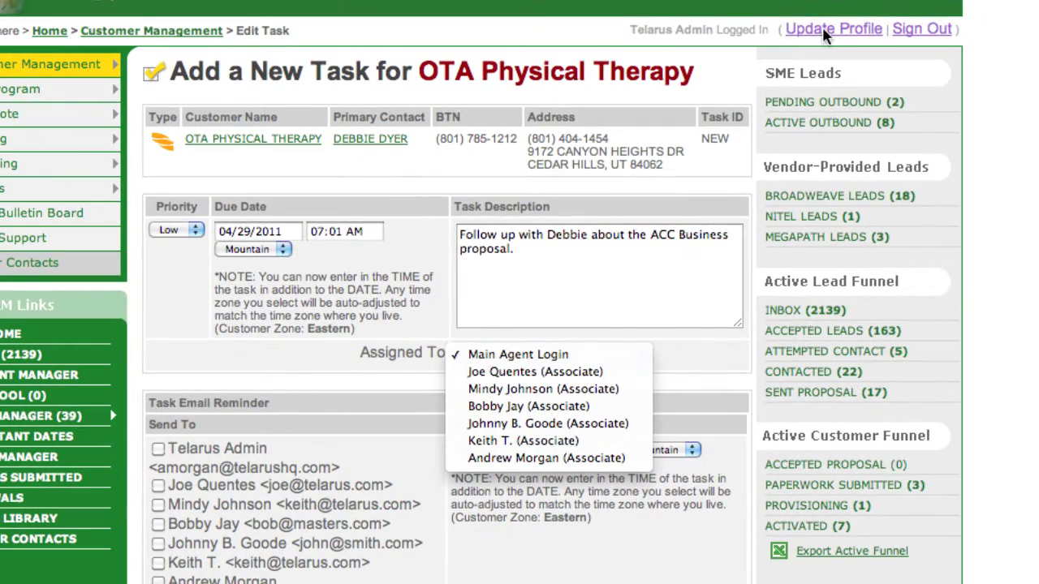
pyautogui.click(389, 356)
# Step: Have the task email reminder sent to Telarus Admin at the preset delivery date and time, and add the task
pyautogui.scroll(-3, 339, 306)
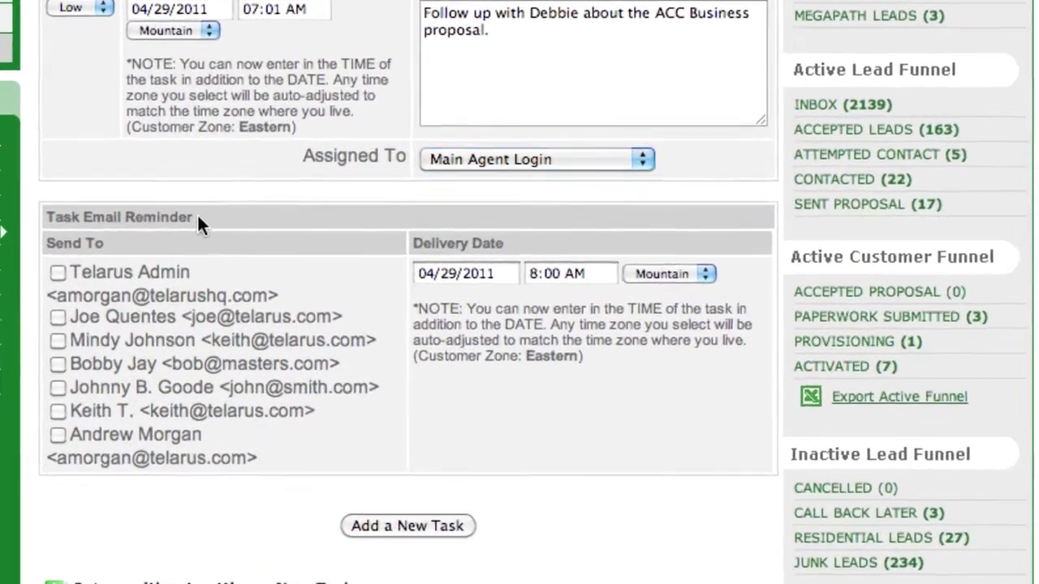
pyautogui.moveTo(272, 223); pyautogui.dragTo(133, 219)
pyautogui.click(27, 217)
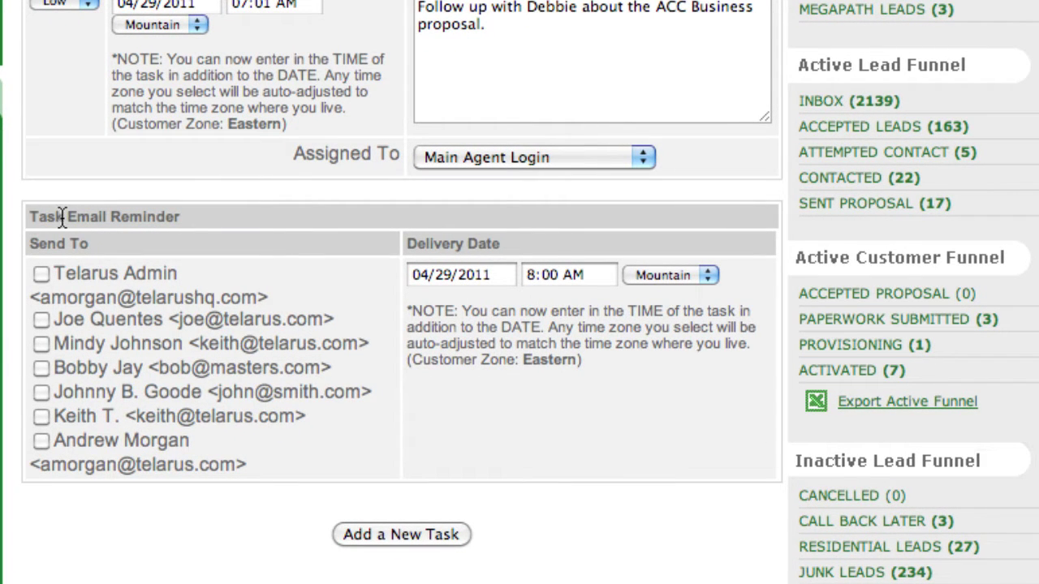
pyautogui.moveTo(65, 218); pyautogui.dragTo(157, 217)
pyautogui.click(135, 236)
pyautogui.click(441, 276)
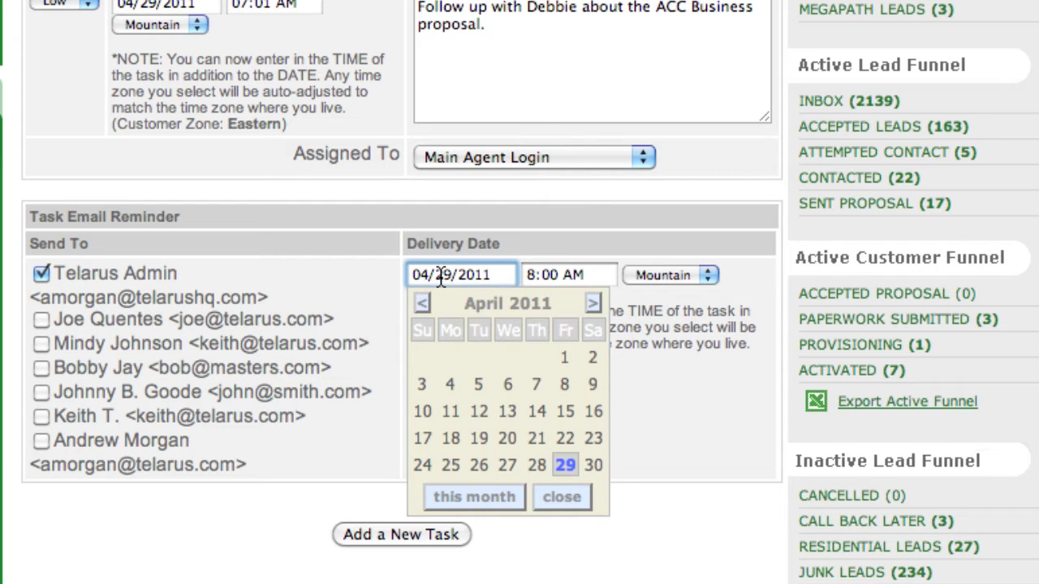
pyautogui.click(563, 498)
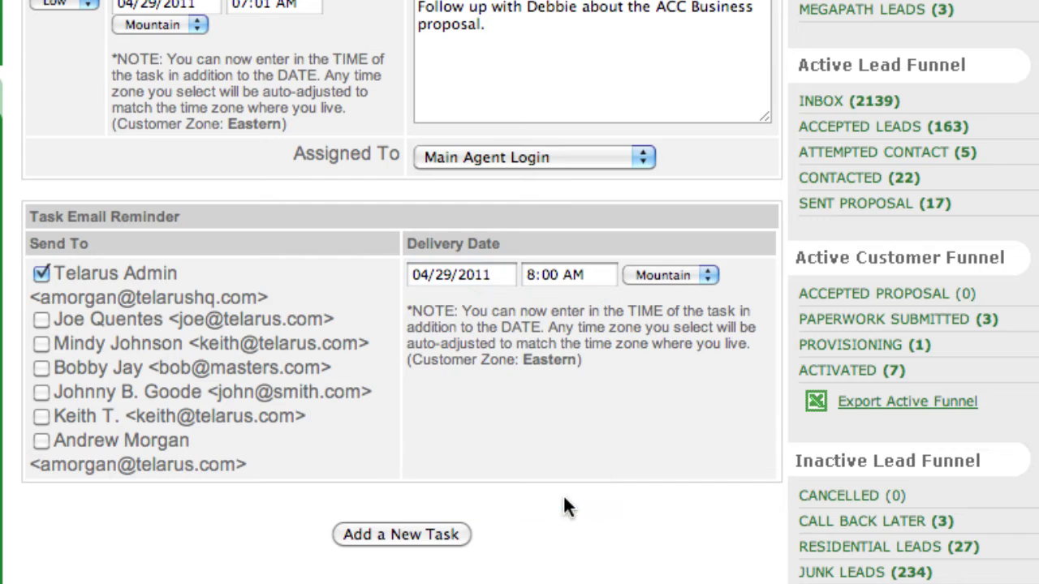
pyautogui.click(551, 277)
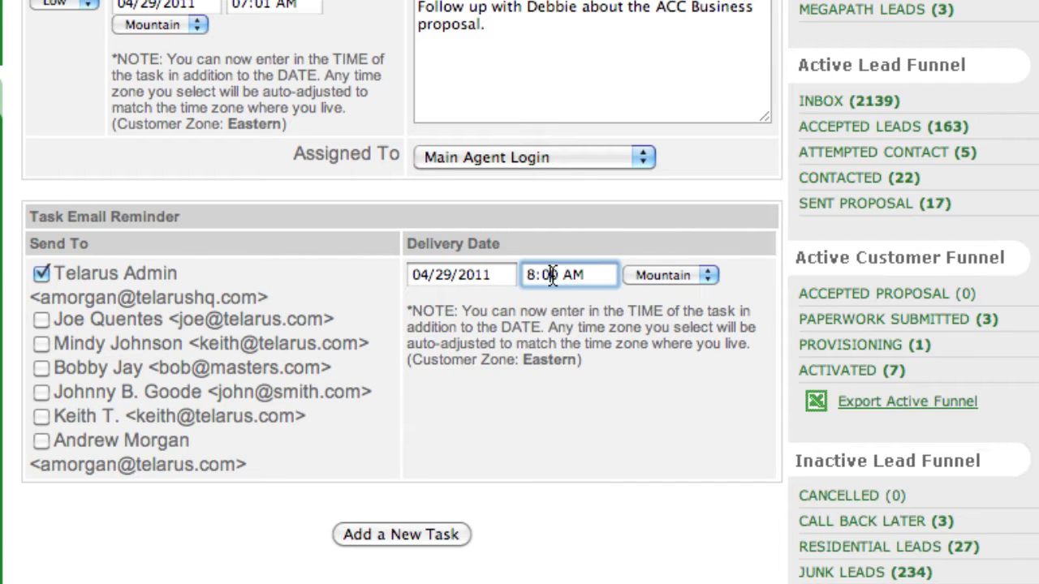
pyautogui.click(408, 534)
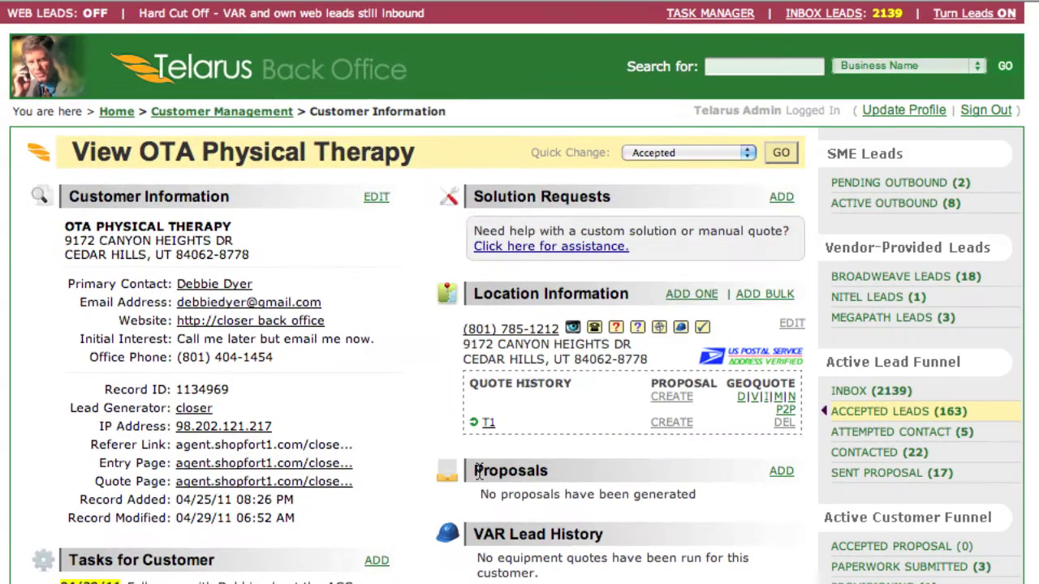
# Step: Check the new ACC Business proposal follow-up in the customer's task list
pyautogui.scroll(-5, 412, 354)
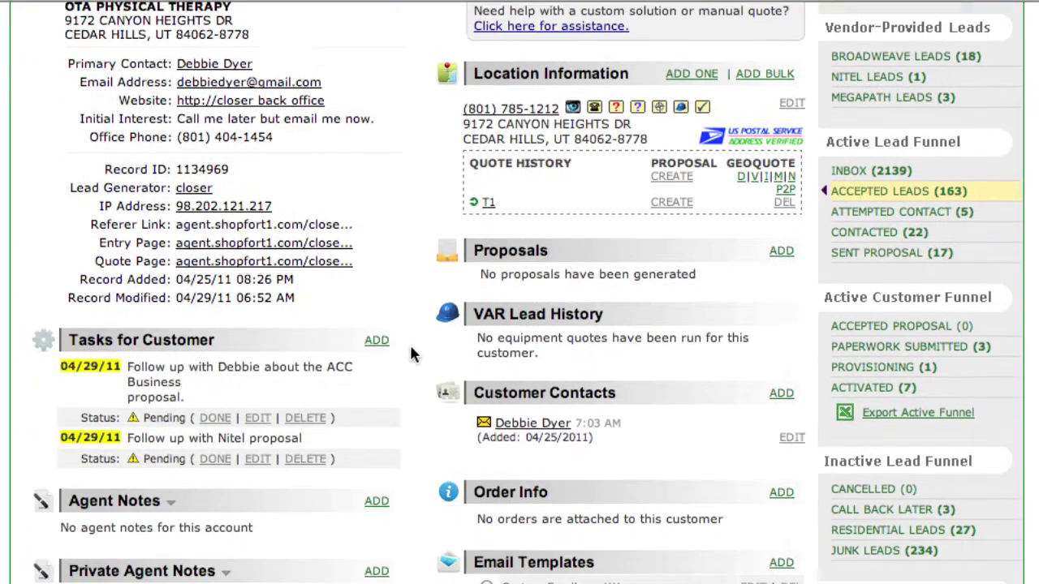
pyautogui.moveTo(130, 364); pyautogui.dragTo(198, 386)
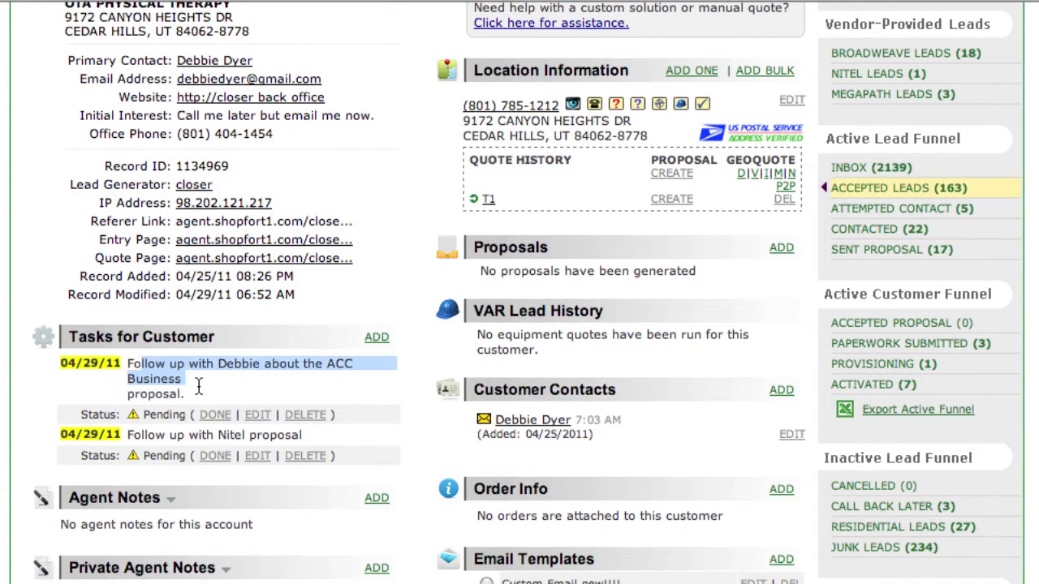
pyautogui.click(198, 387)
pyautogui.scroll(5, 198, 387)
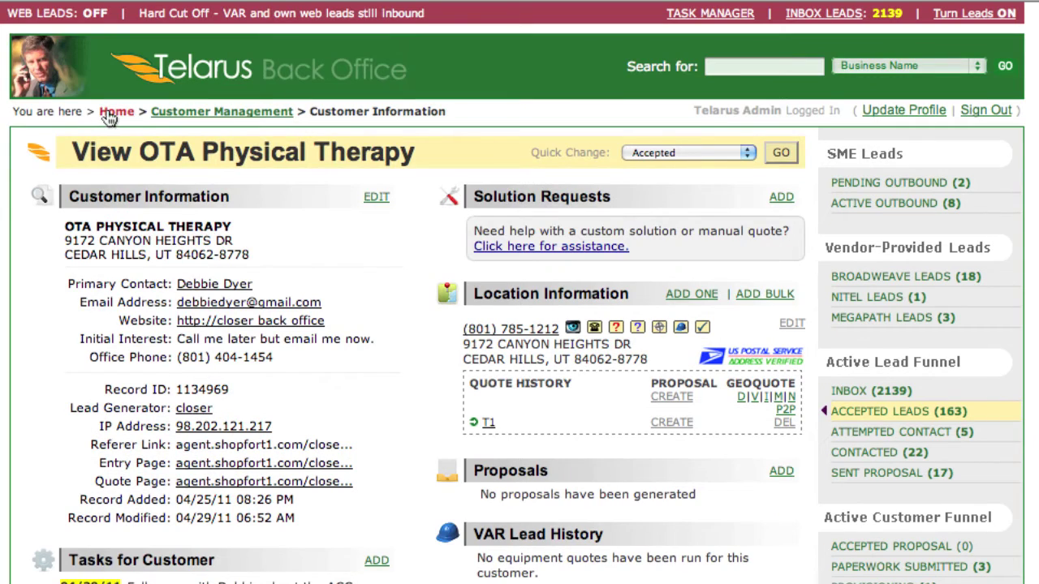
# Step: Go to the home page and check the OTA Physical Therapy follow-up about the ACC Business proposal among Friday's tasks
pyautogui.click(109, 116)
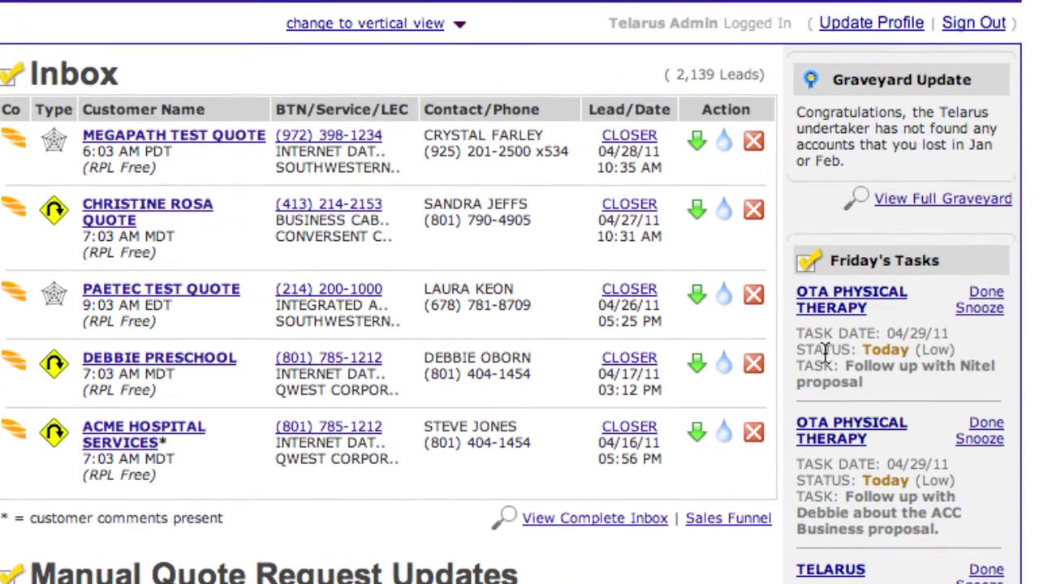
pyautogui.moveTo(833, 462); pyautogui.dragTo(892, 529)
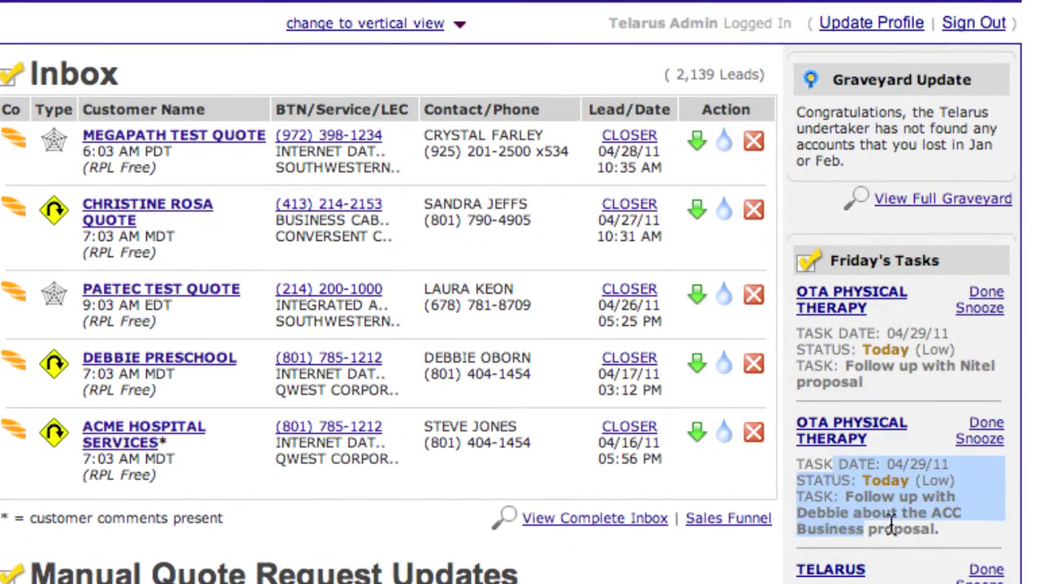
pyautogui.click(892, 526)
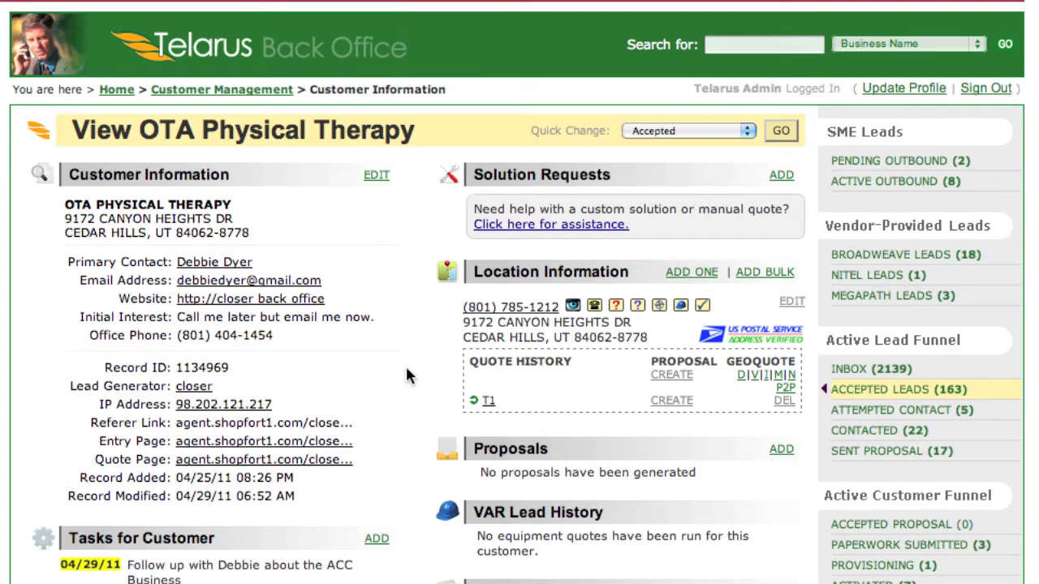
# Step: Examine the Agent Notes and Private Agent Notes sections of the OTA Physical Therapy customer record
pyautogui.scroll(-5, 406, 375)
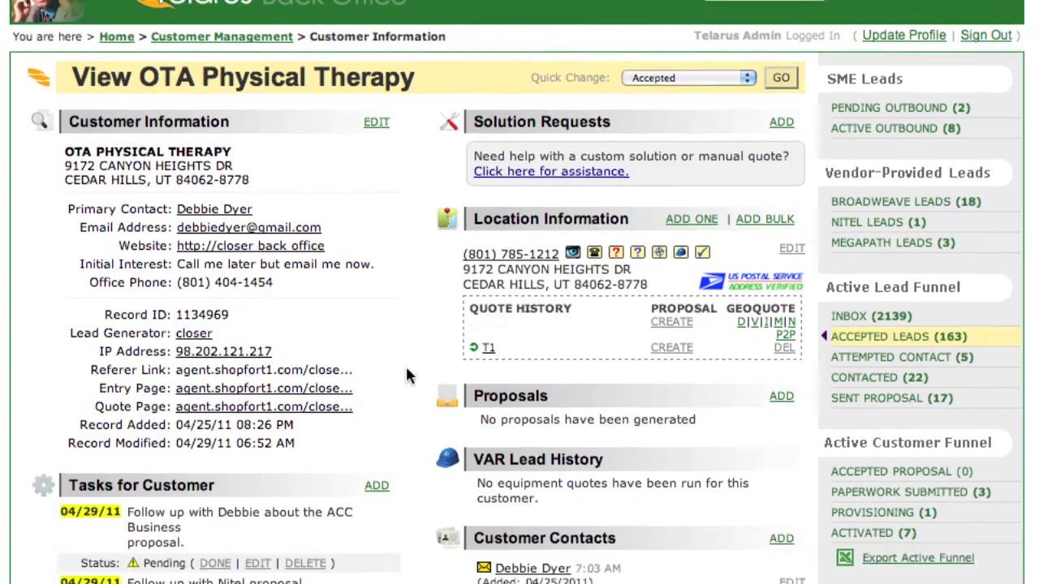
pyautogui.scroll(-4, 406, 366)
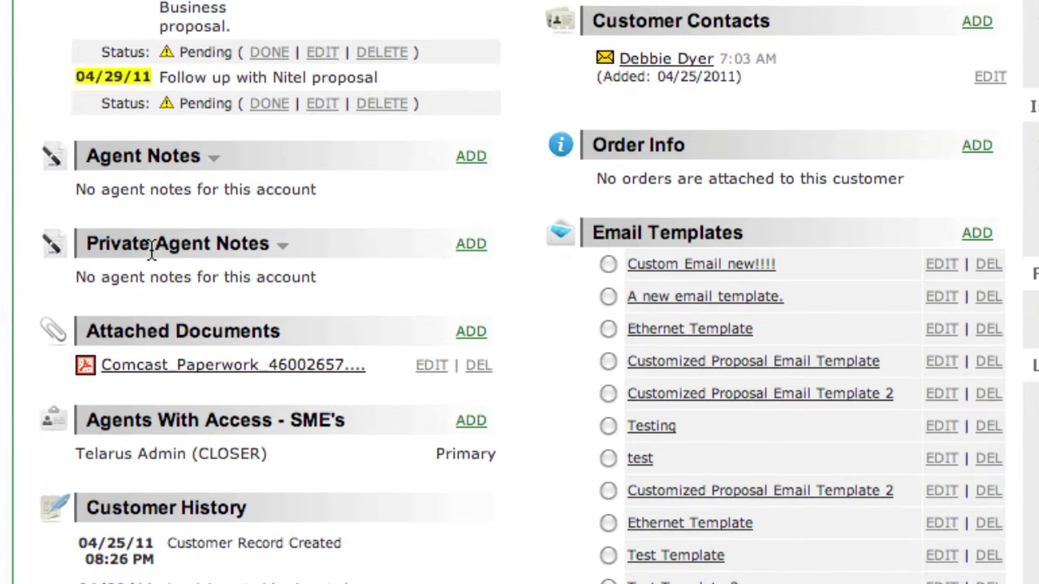
pyautogui.moveTo(90, 156); pyautogui.dragTo(199, 155)
pyautogui.moveTo(90, 244); pyautogui.dragTo(251, 243)
pyautogui.click(258, 243)
pyautogui.moveTo(147, 158); pyautogui.dragTo(176, 159)
pyautogui.click(189, 160)
pyautogui.moveTo(222, 160); pyautogui.dragTo(90, 163)
pyautogui.click(89, 163)
pyautogui.moveTo(90, 162); pyautogui.dragTo(201, 160)
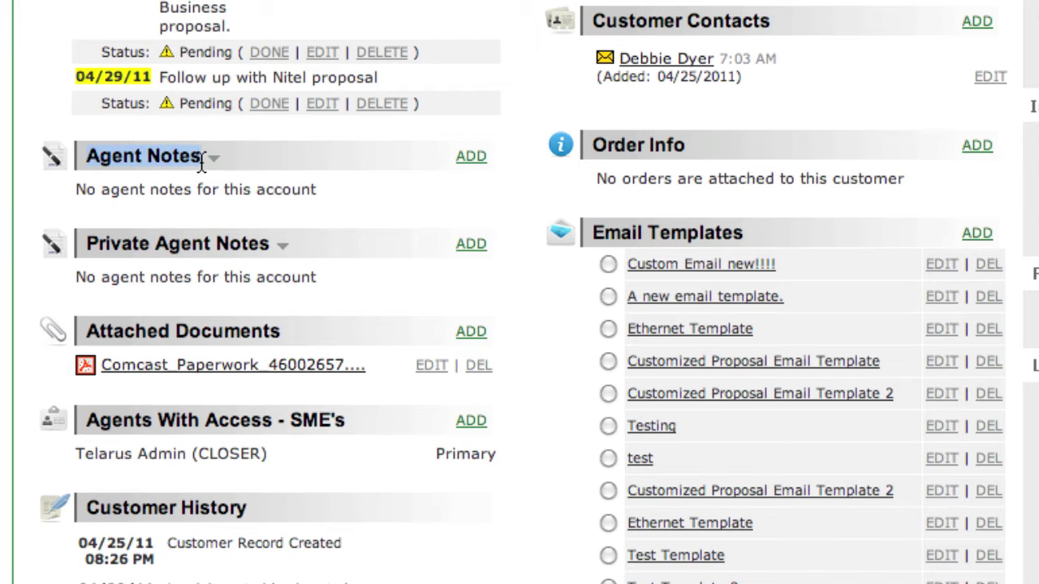
pyautogui.click(203, 159)
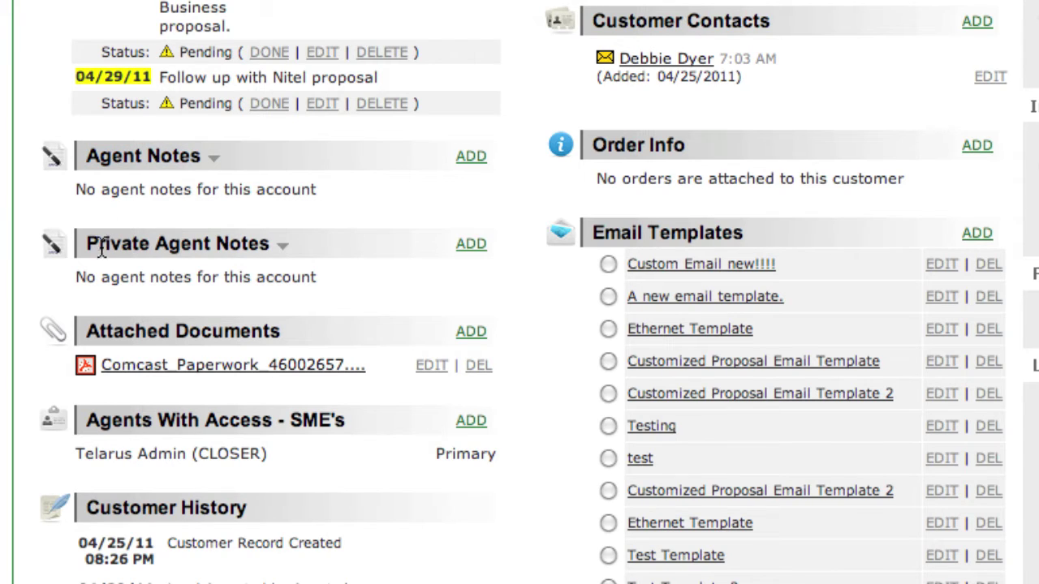
pyautogui.moveTo(86, 246); pyautogui.dragTo(268, 248)
pyautogui.click(269, 247)
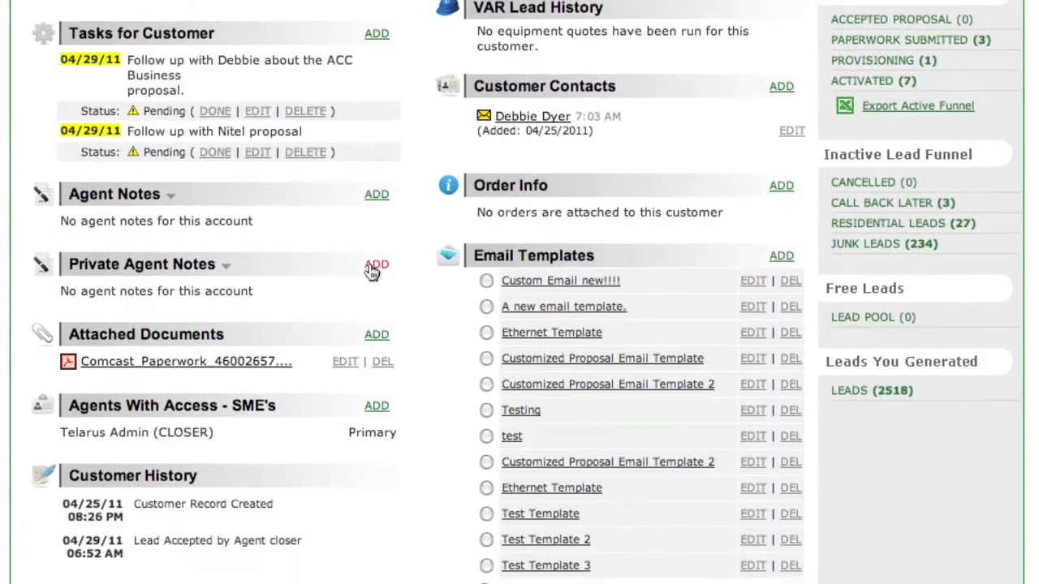
# Step: Add a private agent note to OTA Physical Therapy about following up with the primary contact, a nice lady who has a great dane dog
pyautogui.click(376, 265)
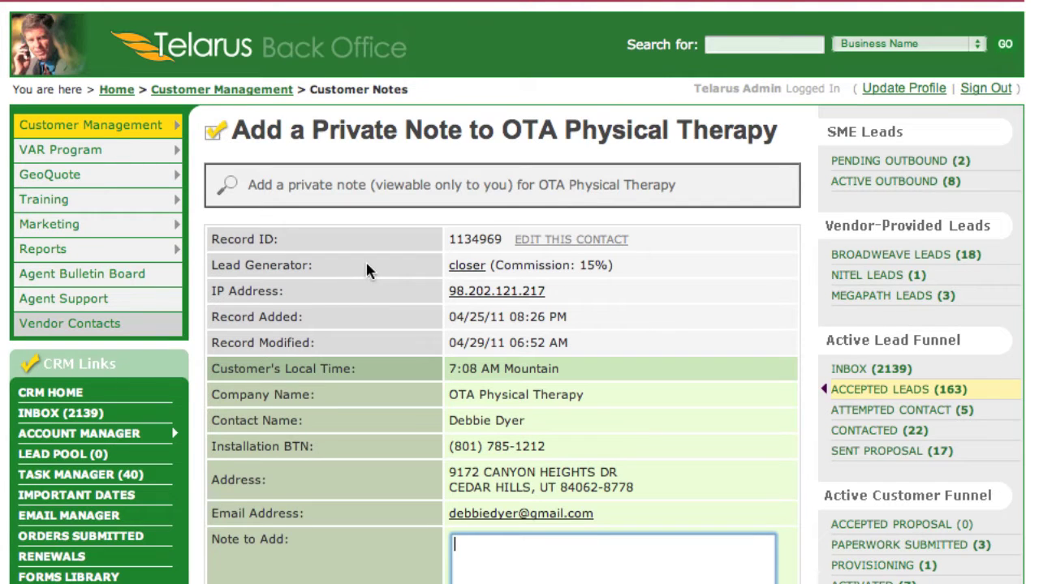
pyautogui.scroll(-3, 367, 264)
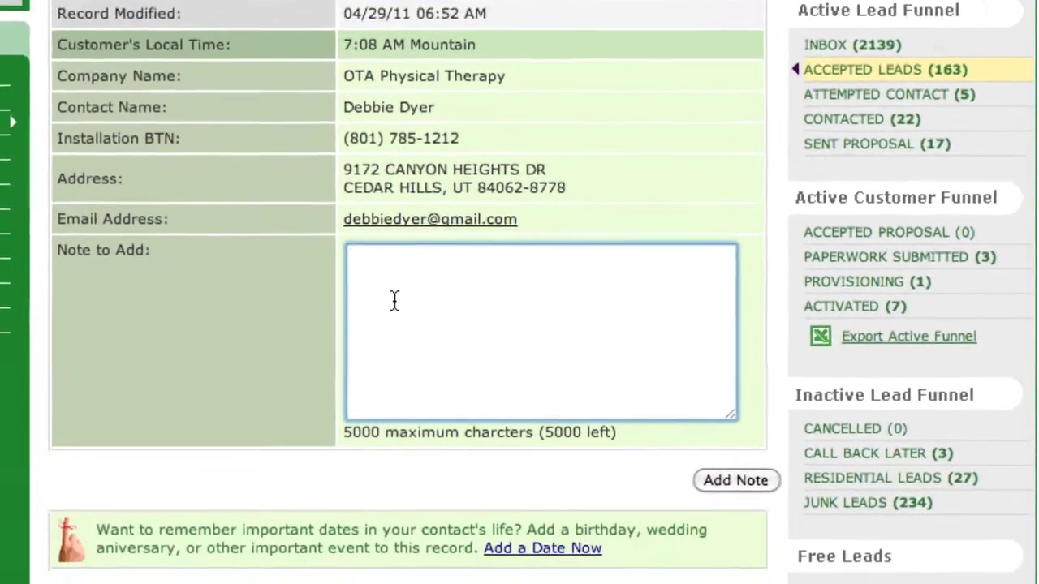
pyautogui.write('I nee')
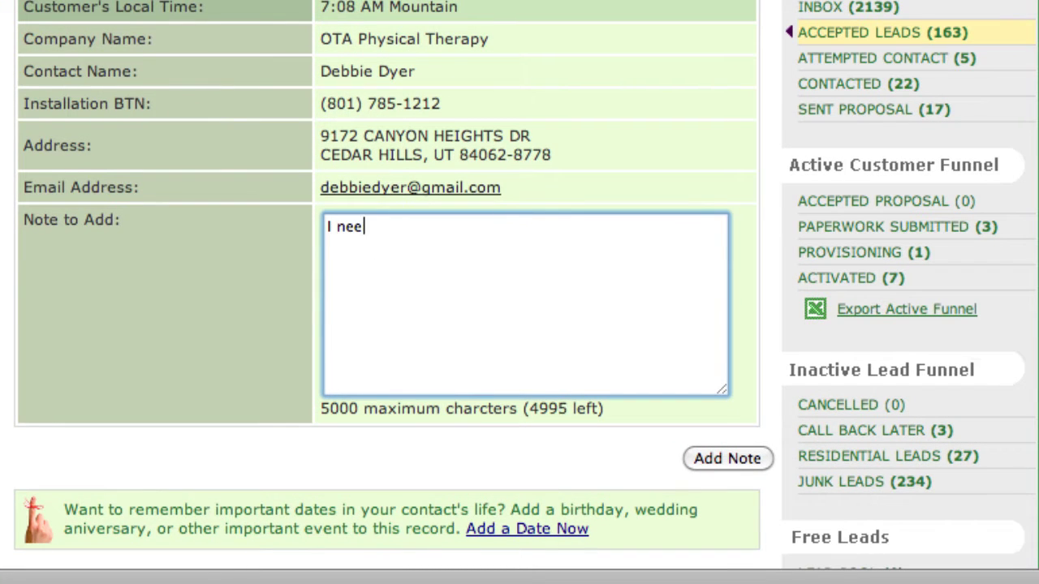
pyautogui.write('d to follow up wi')
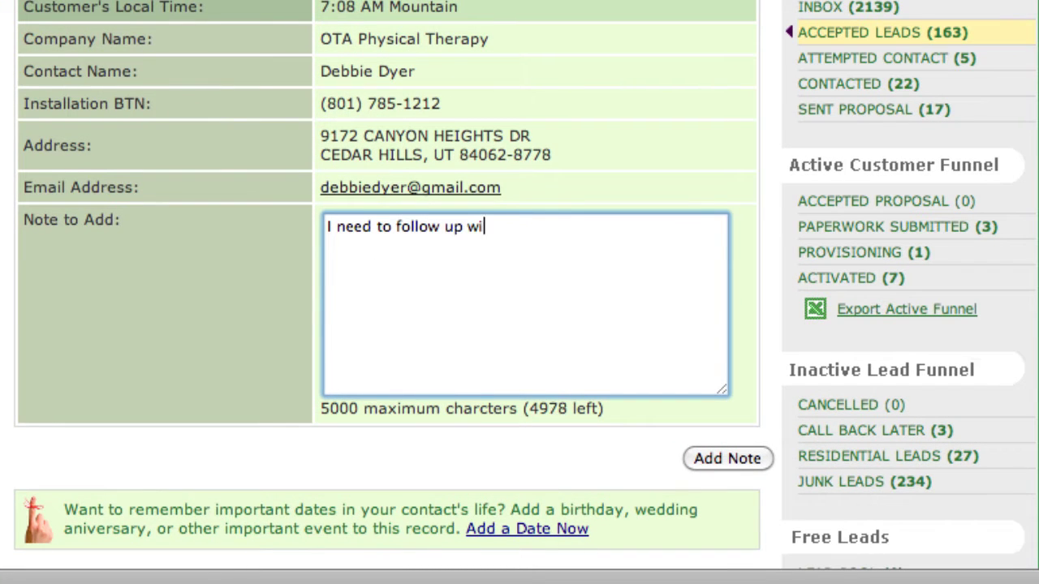
pyautogui.write('th Debbie.  S')
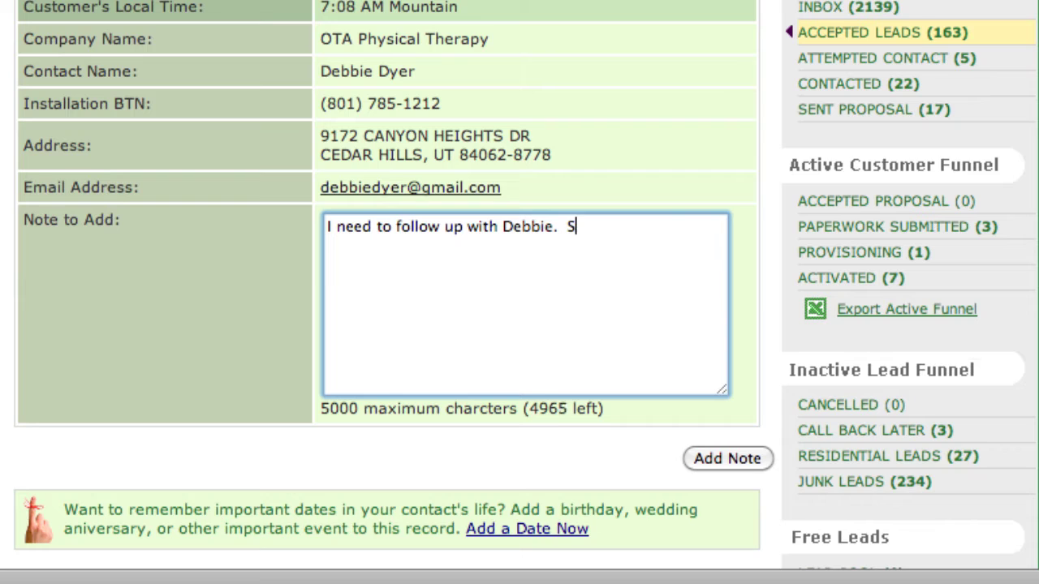
pyautogui.write('he is a nice lady')
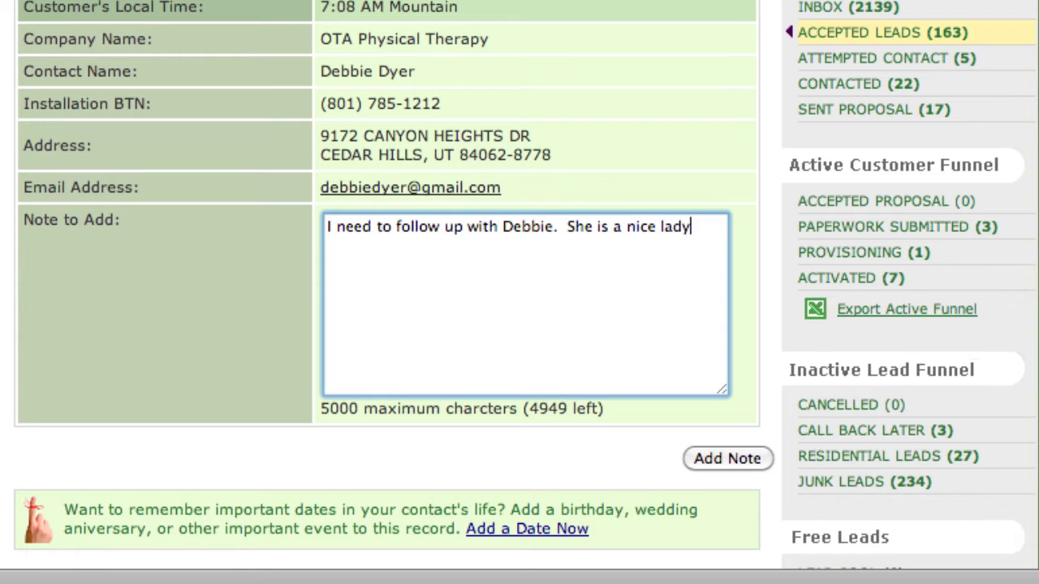
pyautogui.write(' and has a')
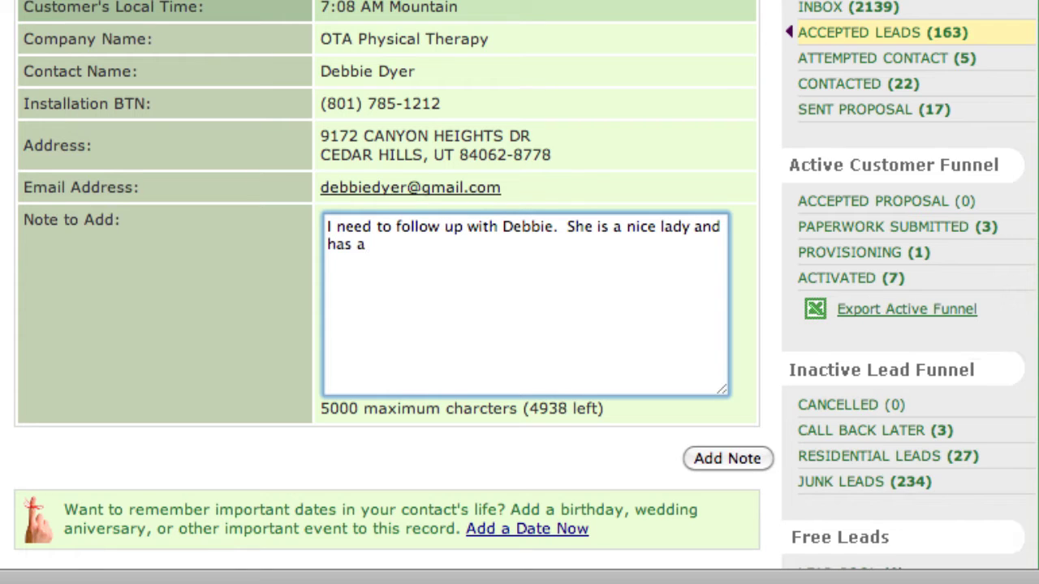
pyautogui.write(' great dane d')
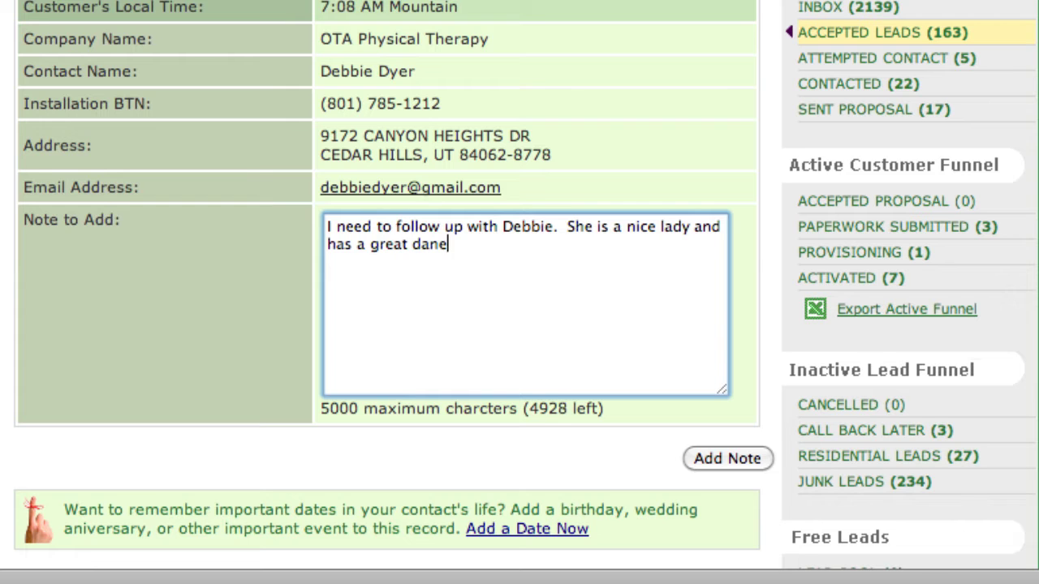
pyautogui.write('og.')
pyautogui.click(735, 458)
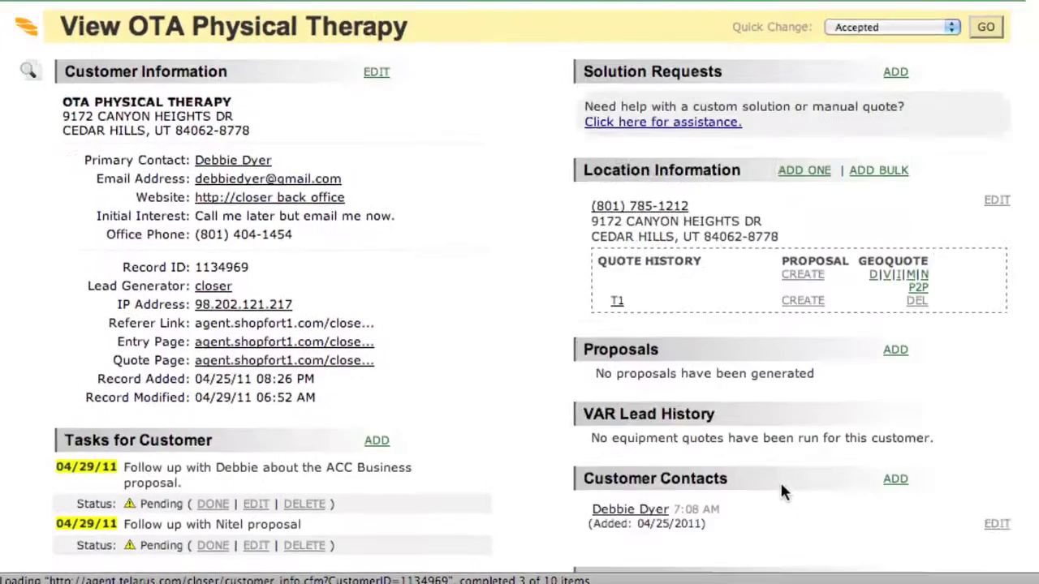
# Step: Review the text, author and date stamp of the new note under Private Agent Notes
pyautogui.scroll(-5, 388, 261)
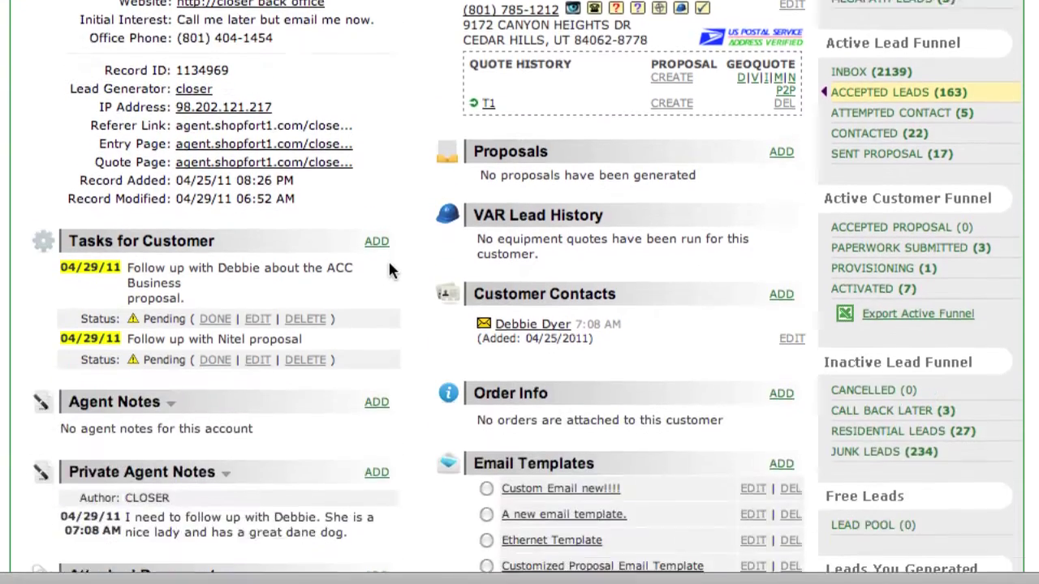
pyautogui.scroll(-3, 388, 270)
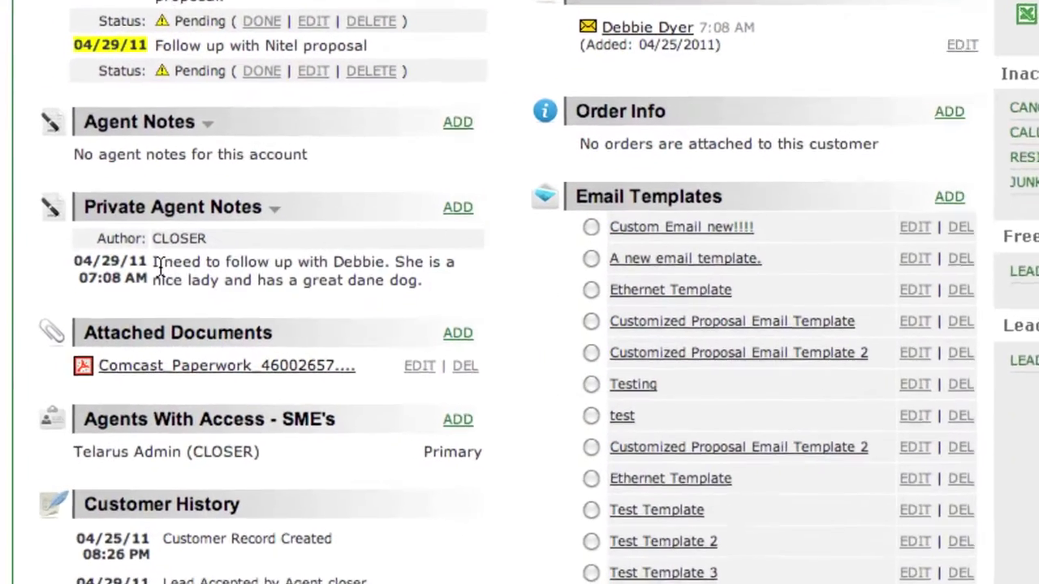
pyautogui.moveTo(160, 268); pyautogui.dragTo(422, 280)
pyautogui.click(422, 280)
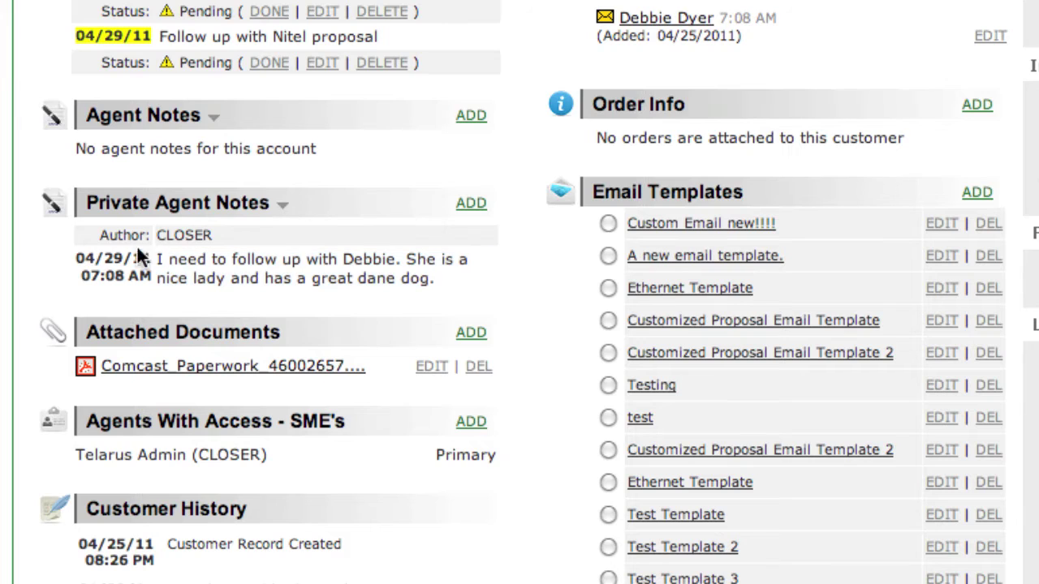
pyautogui.moveTo(103, 238); pyautogui.dragTo(216, 239)
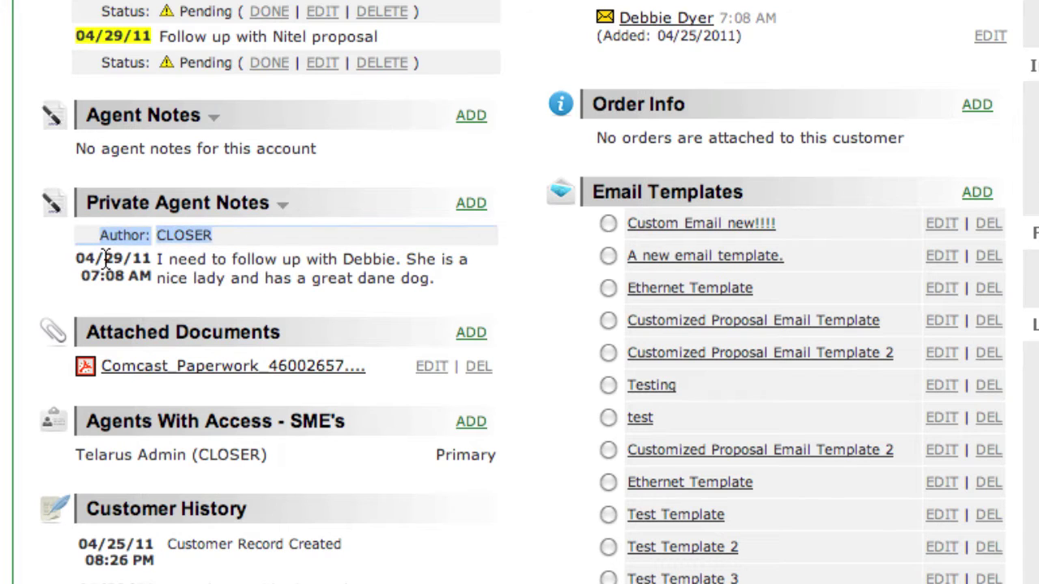
pyautogui.moveTo(109, 256); pyautogui.dragTo(94, 258)
pyautogui.tripleClick(116, 270)
pyautogui.click(198, 267)
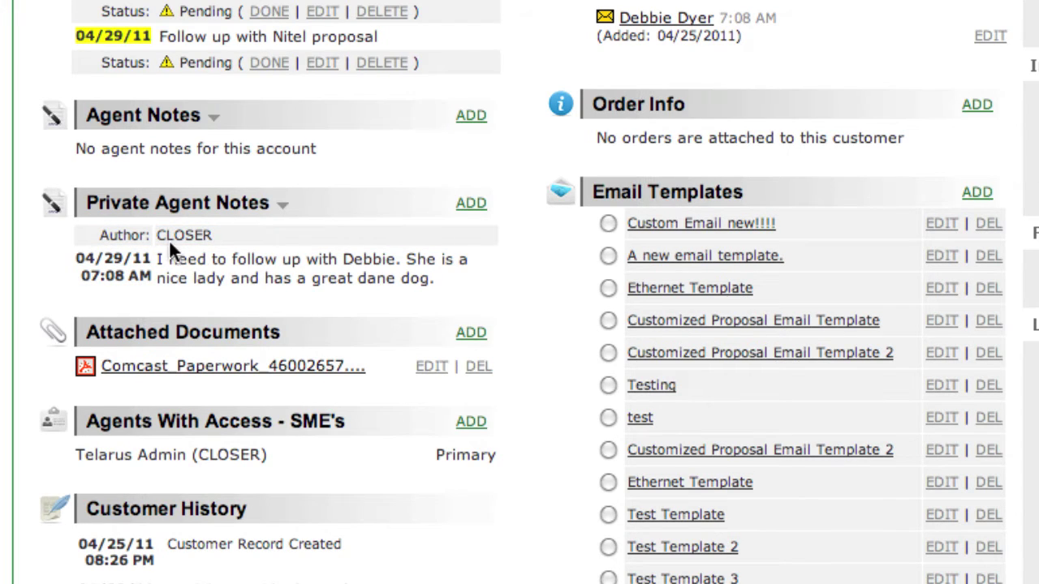
pyautogui.moveTo(160, 237); pyautogui.dragTo(213, 236)
pyautogui.click(216, 231)
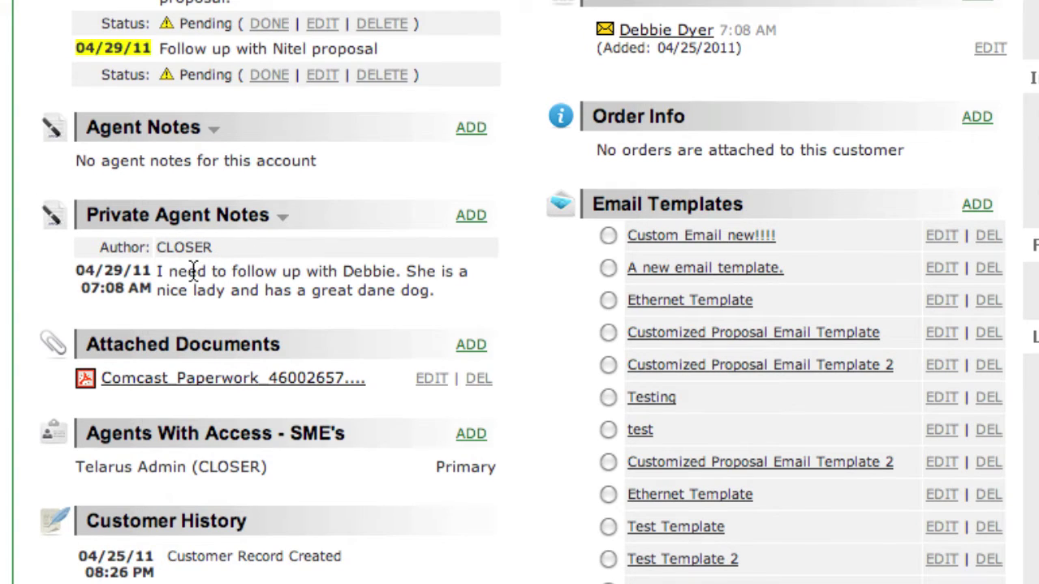
pyautogui.moveTo(203, 273); pyautogui.dragTo(140, 288)
pyautogui.click(108, 253)
pyautogui.click(142, 288)
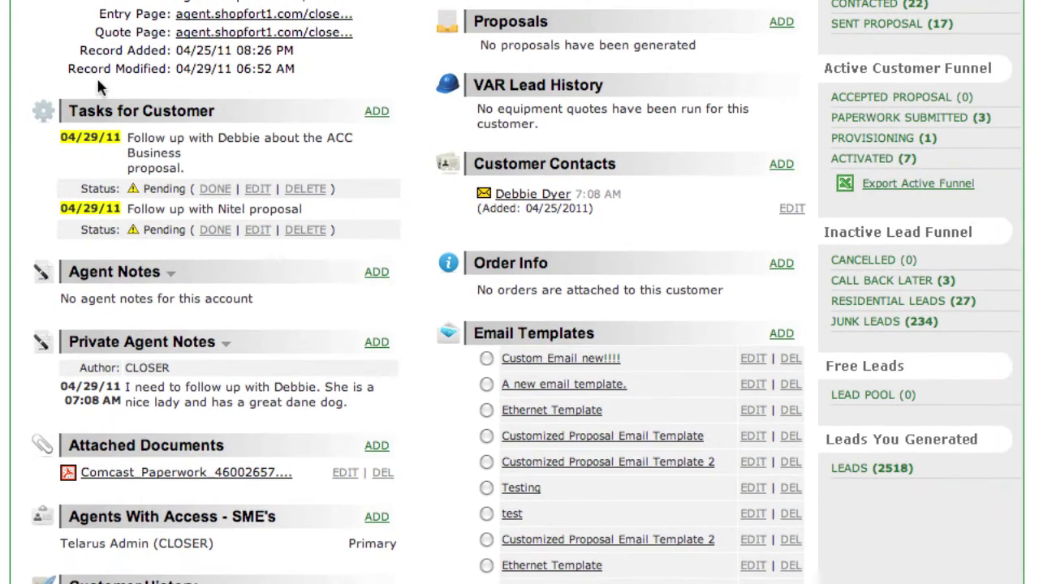
# Step: Look over the customer record from its tasks down through the private agent notes
pyautogui.moveTo(96, 76); pyautogui.dragTo(202, 409)
pyautogui.click(208, 405)
pyautogui.scroll(3, 337, 333)
pyautogui.scroll(2, 337, 333)
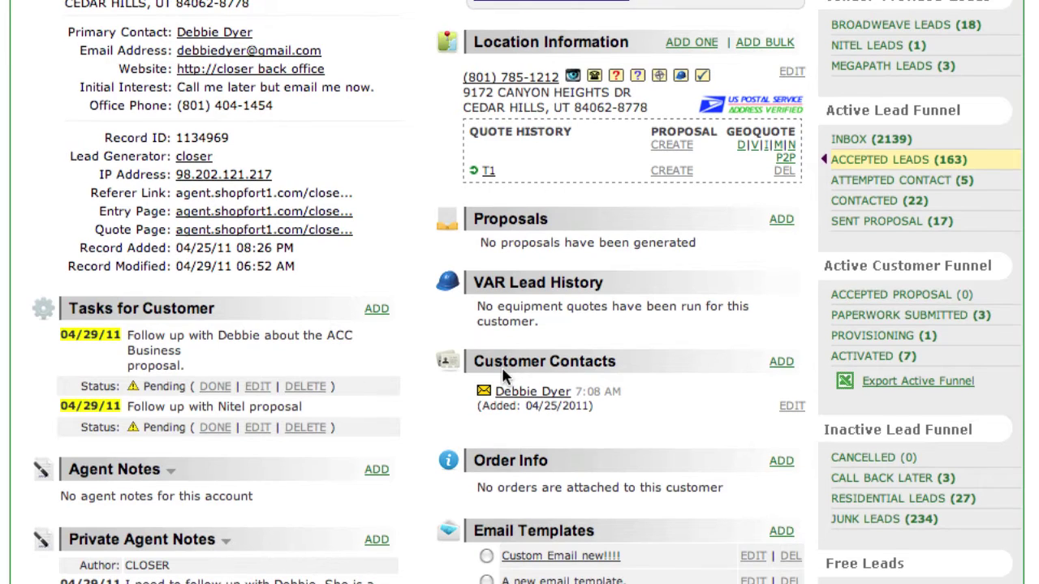
# Step: Open the primary contact from the Customer Contacts section and review the contact information details
pyautogui.moveTo(472, 362); pyautogui.dragTo(631, 361)
pyautogui.click(632, 362)
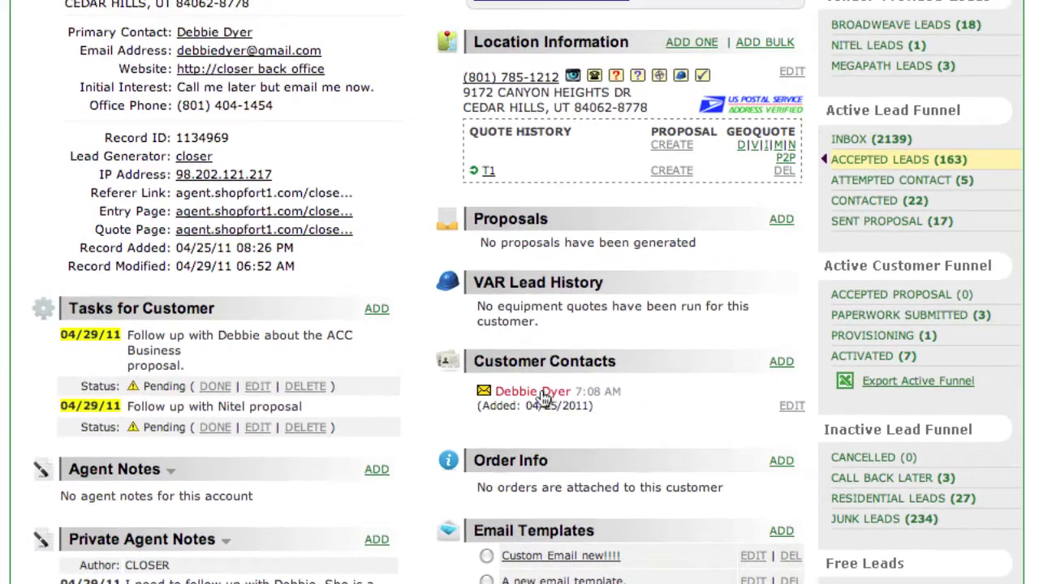
pyautogui.click(539, 393)
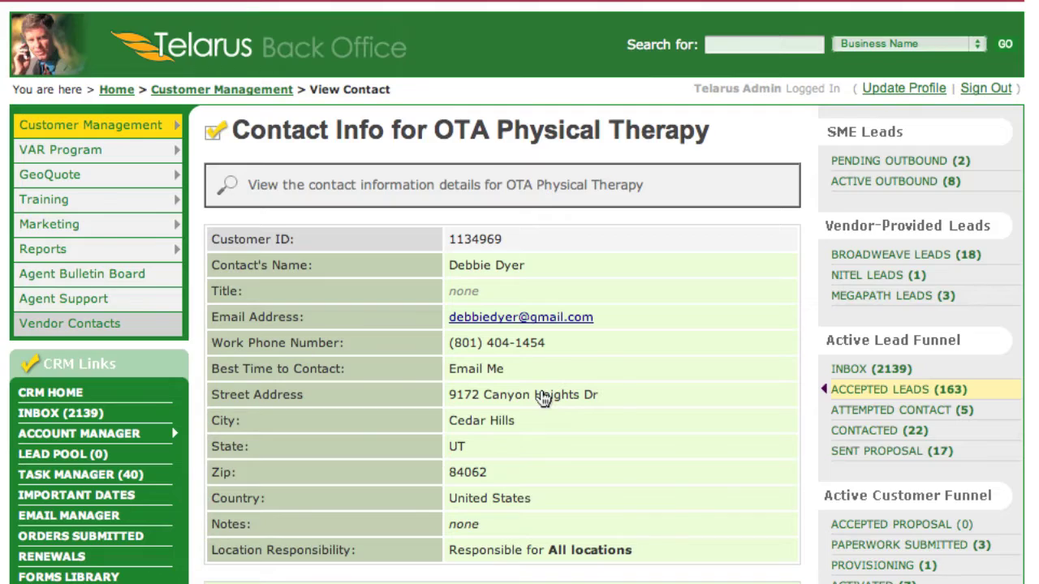
pyautogui.scroll(-2, 540, 398)
pyautogui.moveTo(408, 168); pyautogui.dragTo(568, 454)
pyautogui.click(556, 479)
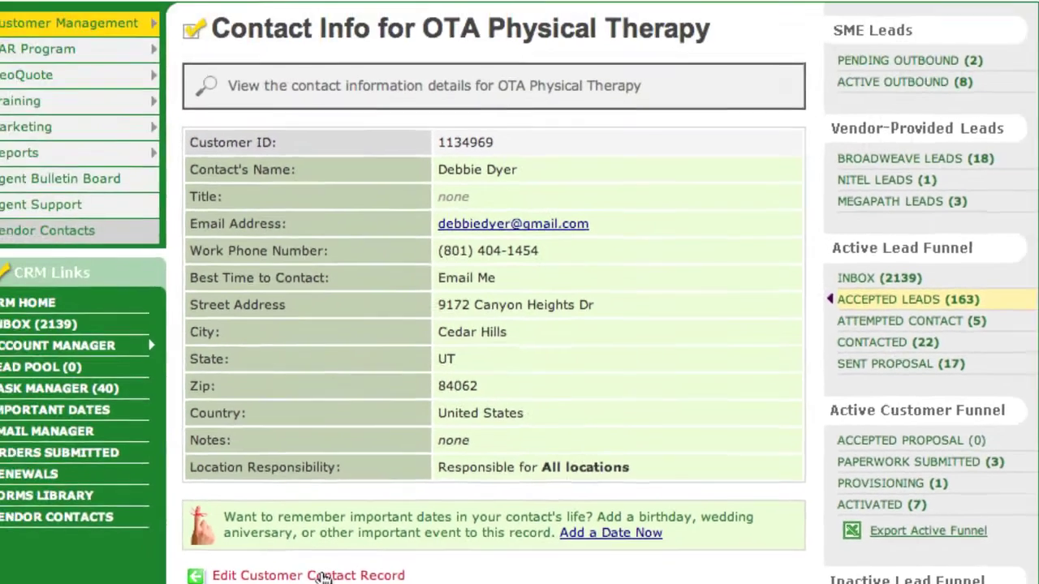
# Step: Open the customer contact record for editing and examine its email and street address fields
pyautogui.click(254, 542)
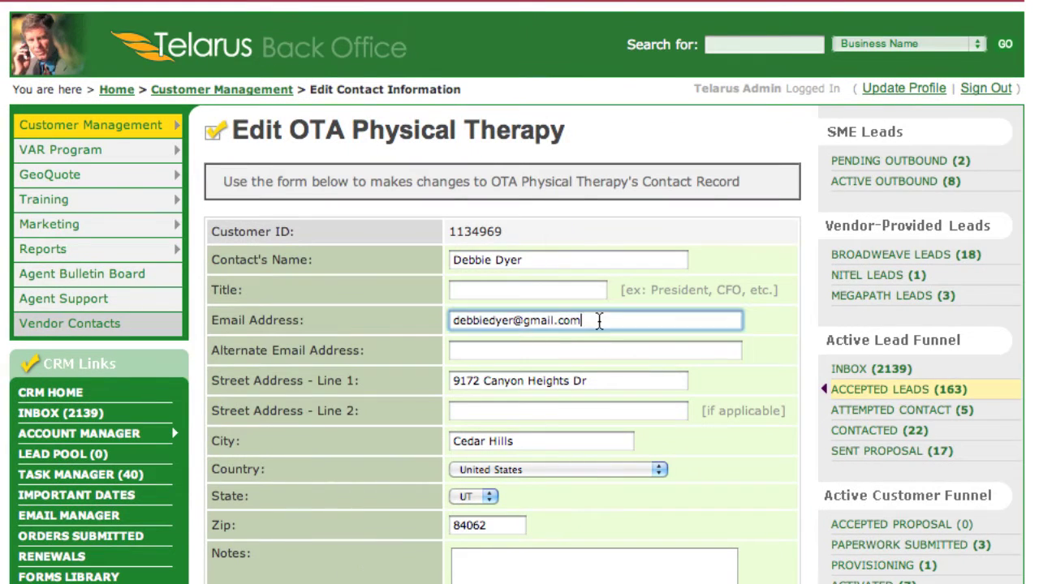
pyautogui.moveTo(598, 322); pyautogui.dragTo(448, 322)
pyautogui.click(427, 325)
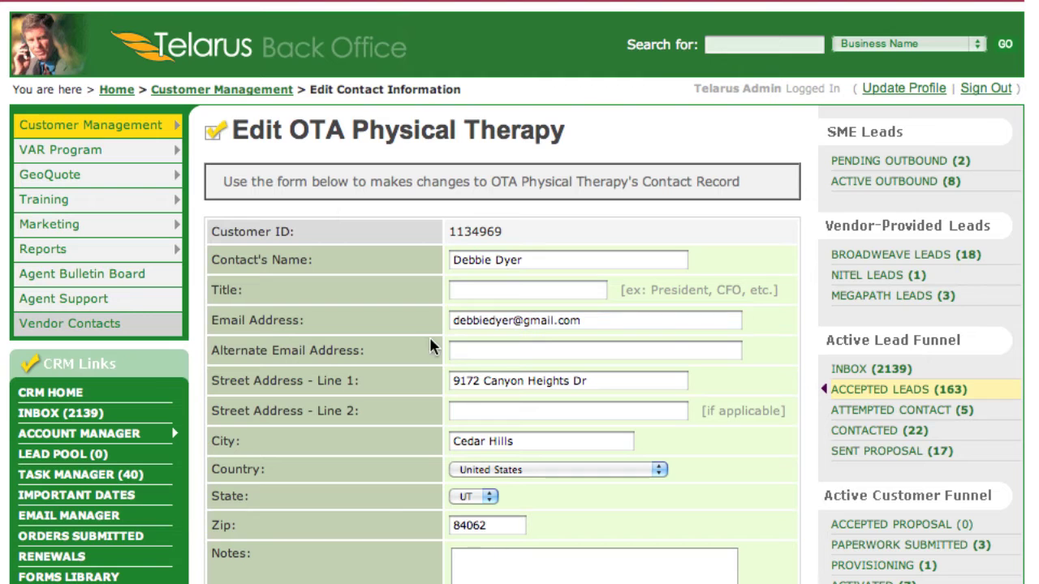
pyautogui.click(478, 381)
pyautogui.scroll(-5, 410, 390)
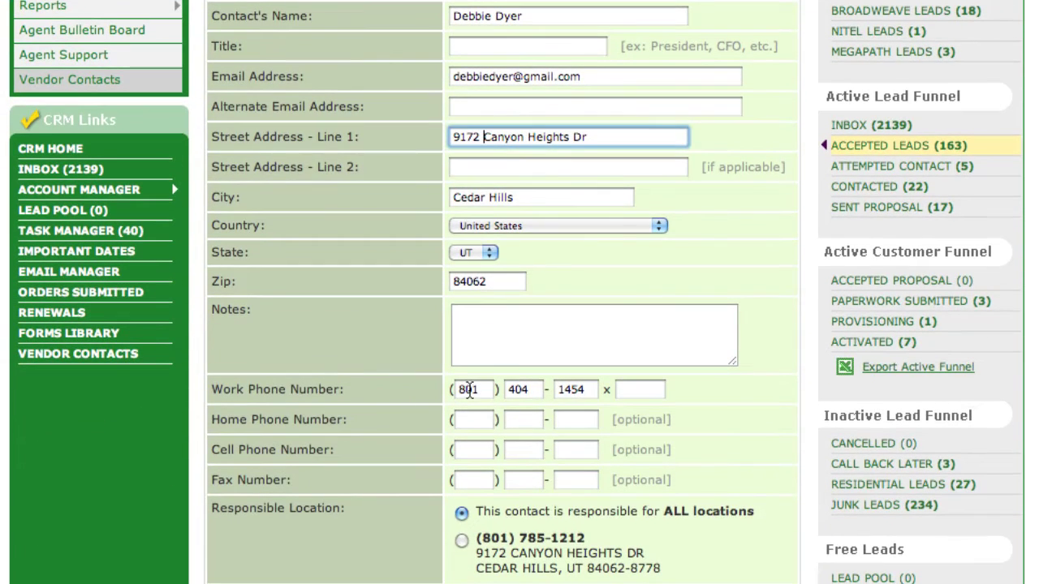
# Step: Examine the contact's work extension, home, cell and fax number fields without entering anything
pyautogui.doubleClick(469, 390)
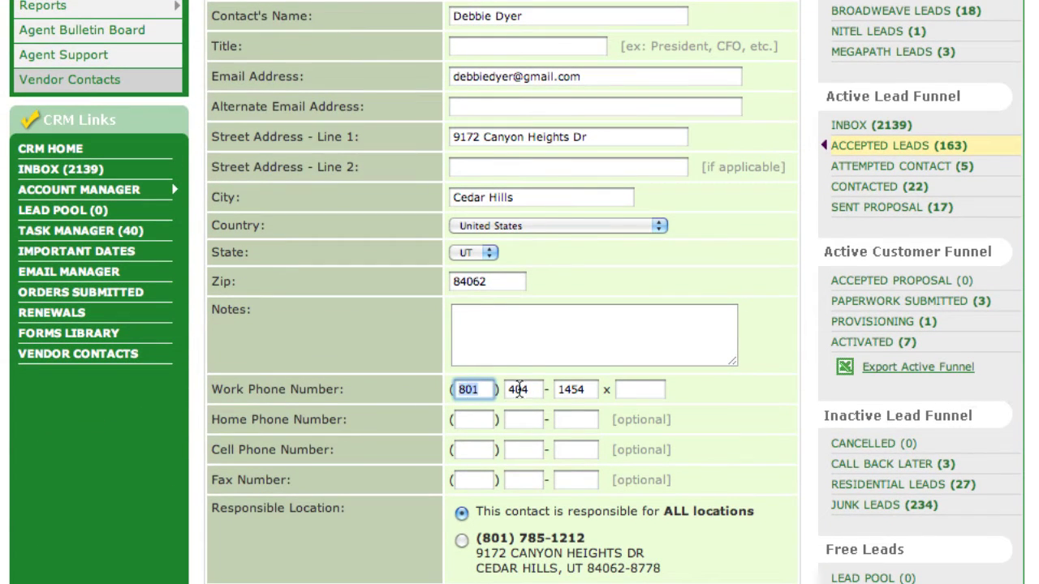
pyautogui.click(632, 391)
pyautogui.click(481, 419)
pyautogui.click(479, 450)
pyautogui.click(481, 479)
pyautogui.click(525, 482)
pyautogui.click(572, 482)
pyautogui.click(576, 450)
pyautogui.click(579, 421)
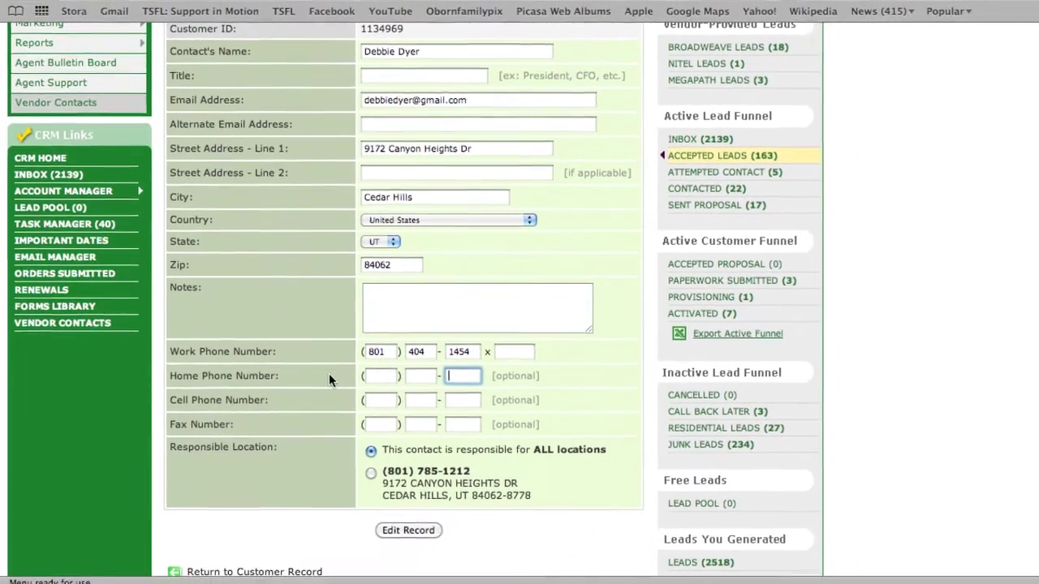
pyautogui.scroll(2, 384, 416)
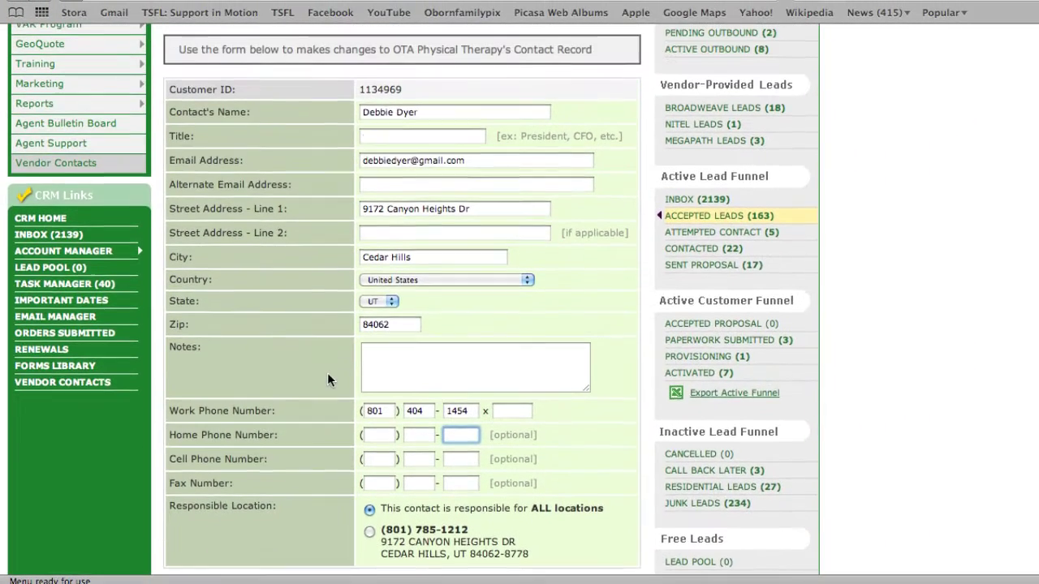
pyautogui.scroll(-1, 383, 417)
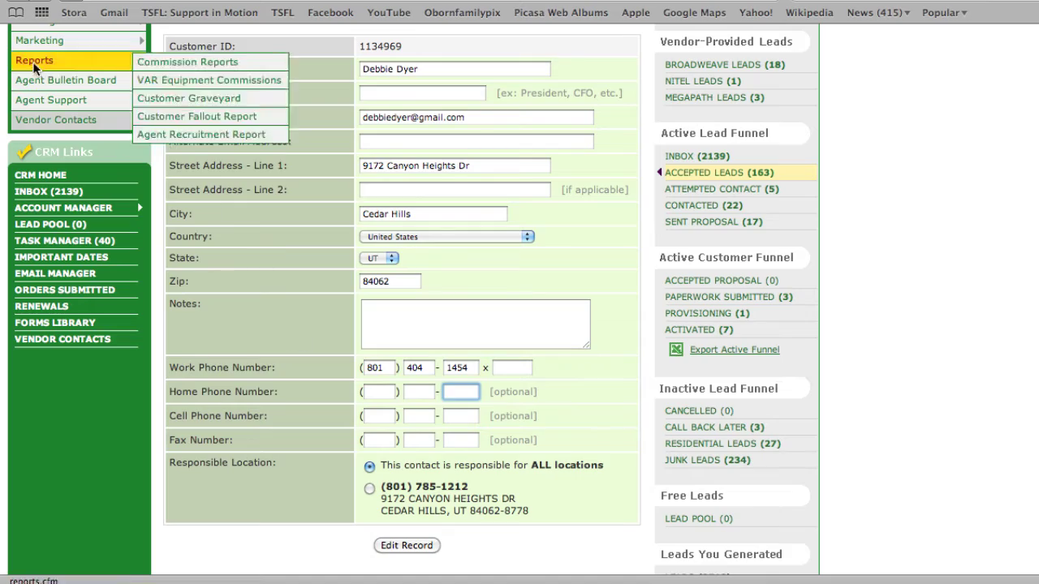
# Step: Return to the customer record and open a blank new-contact form from the Customer Contacts section
pyautogui.click(433, 549)
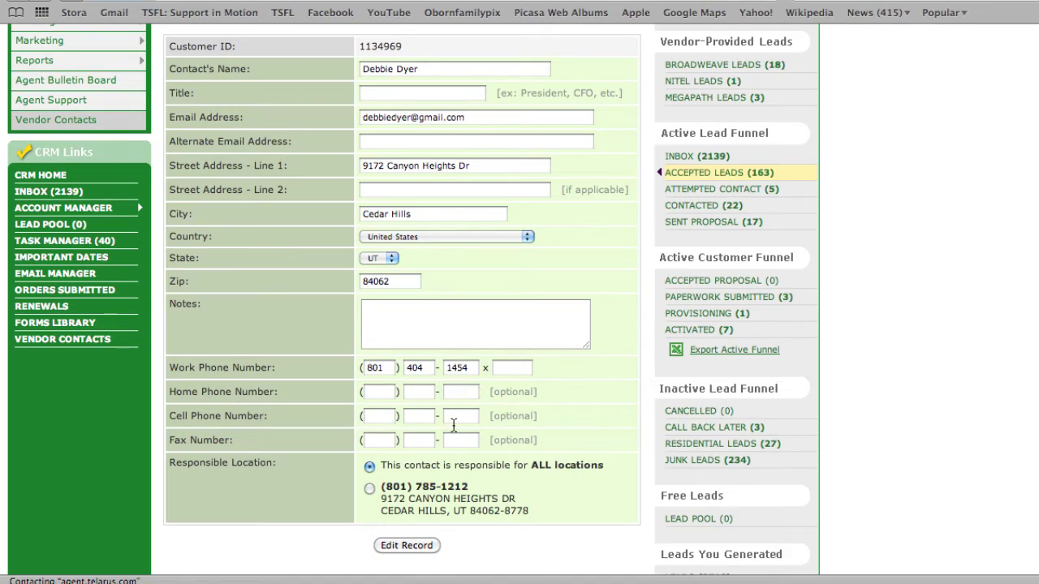
pyautogui.scroll(-5, 512, 542)
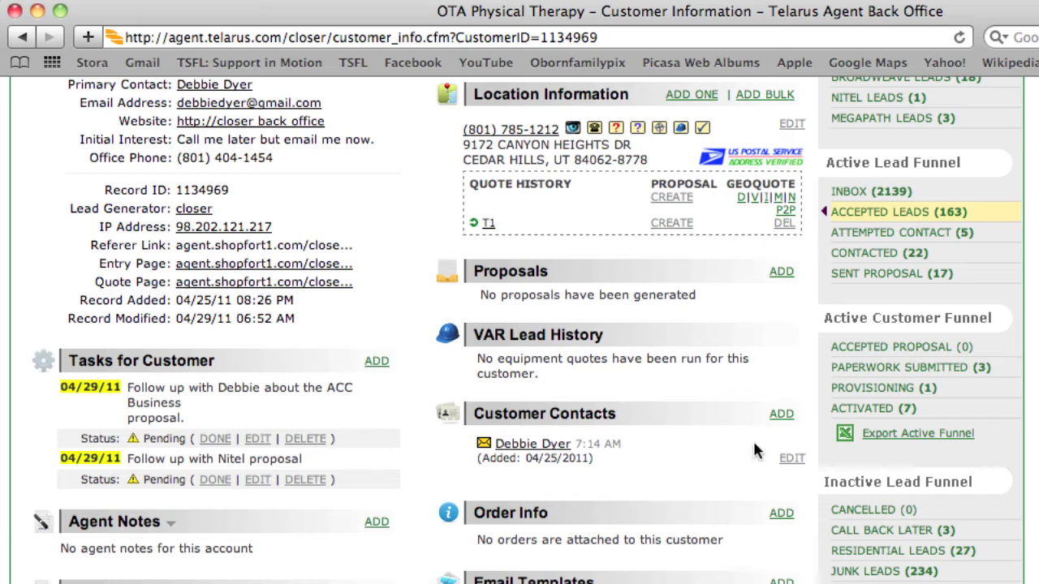
pyautogui.click(780, 415)
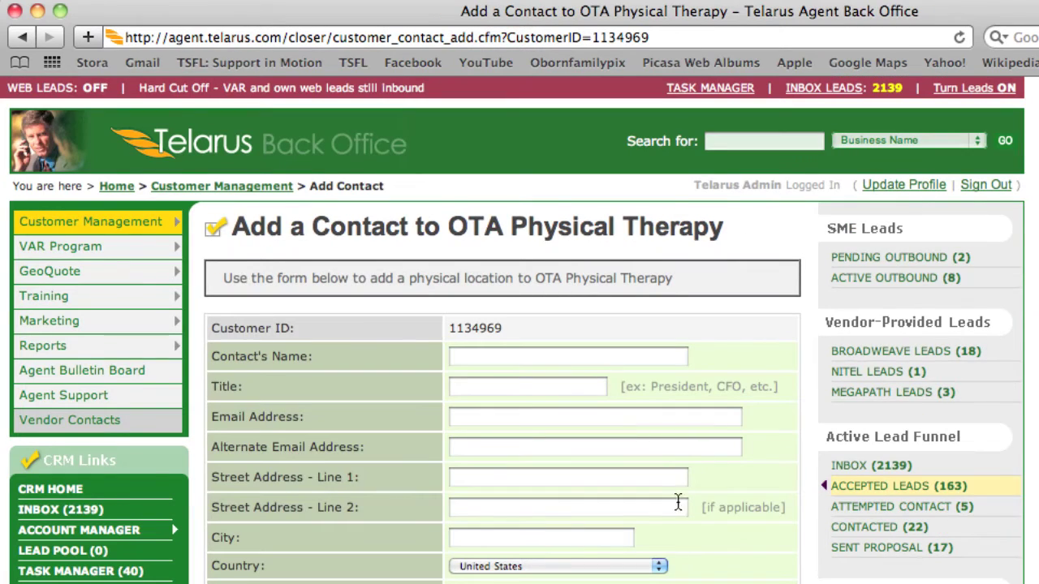
pyautogui.scroll(-4, 718, 566)
pyautogui.scroll(-2, 718, 566)
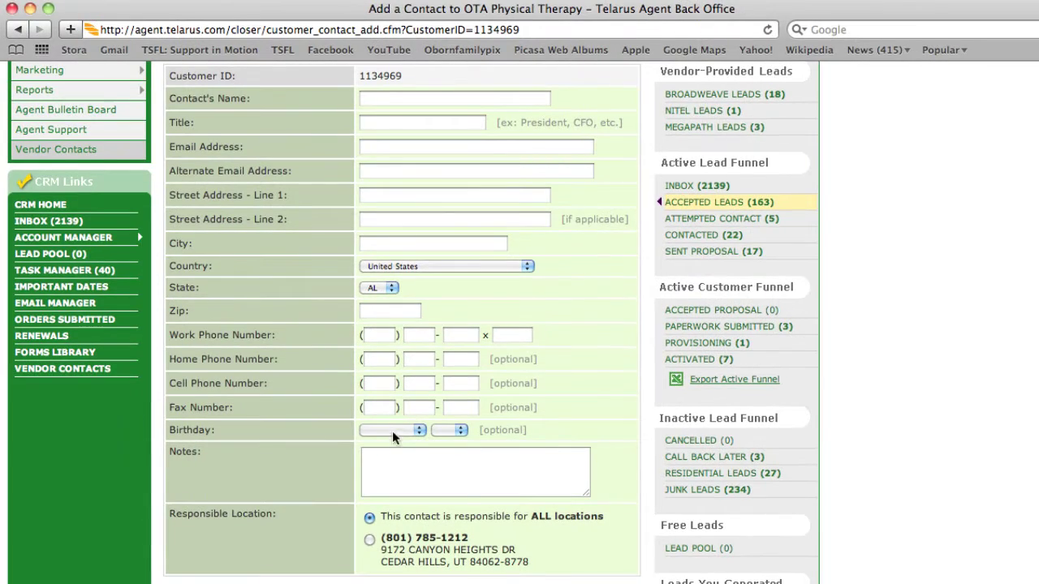
# Step: Examine the new contact form's optional birthday selectors without choosing a date, and go back to the customer record
pyautogui.click(393, 431)
pyautogui.click(418, 430)
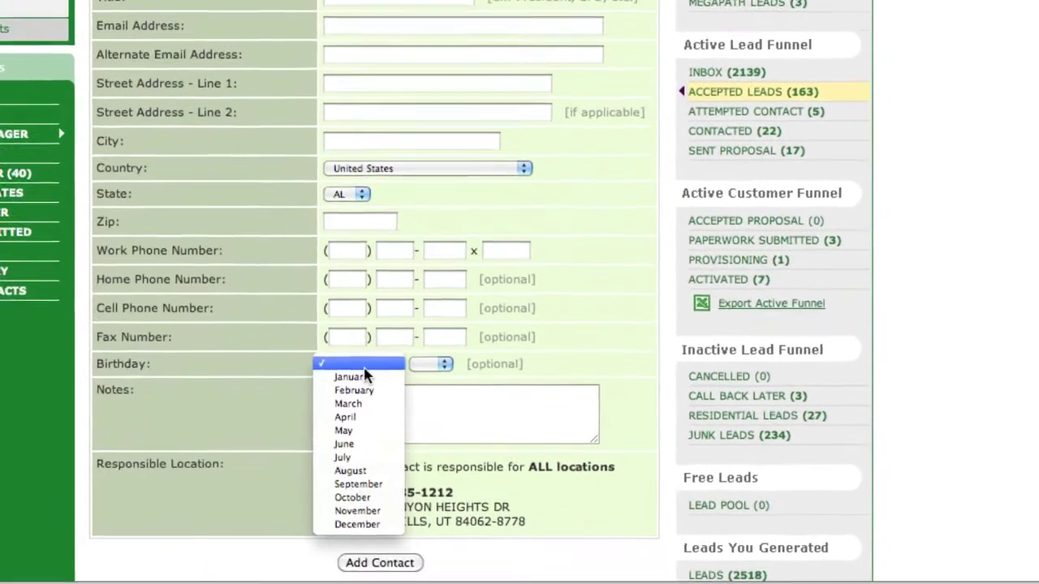
pyautogui.click(560, 349)
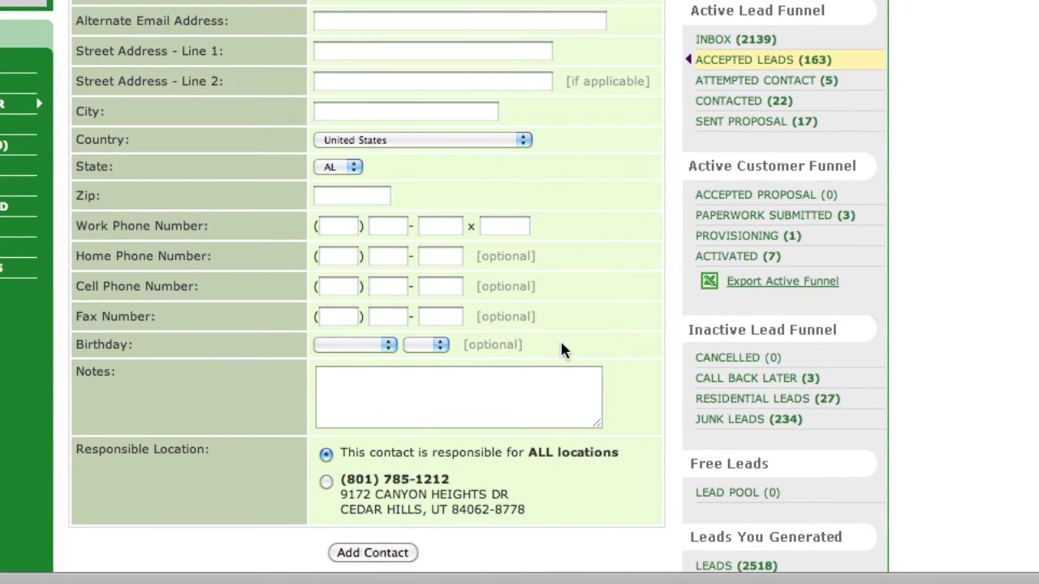
pyautogui.scroll(-2, 558, 347)
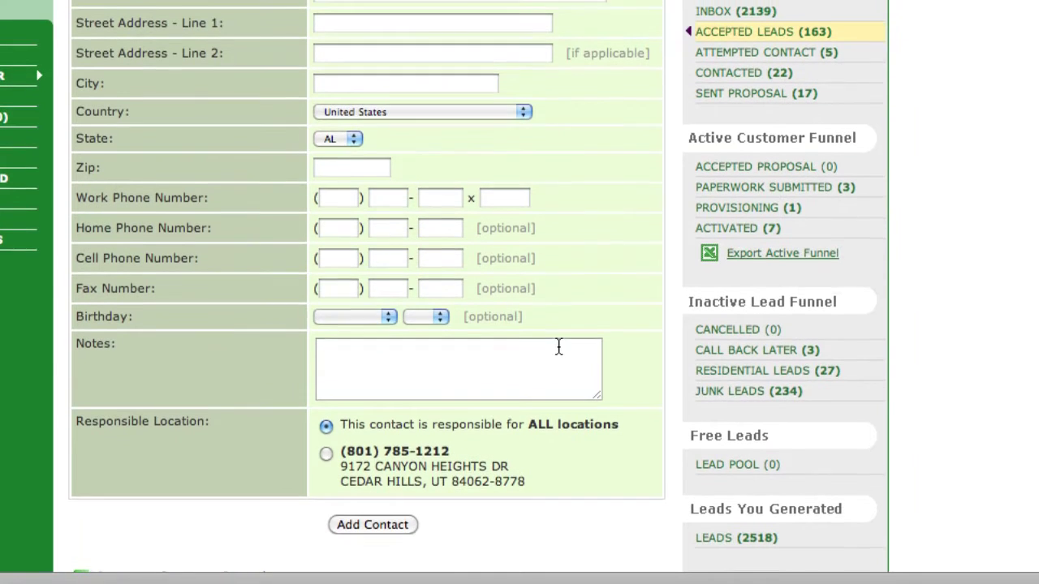
pyautogui.click(366, 317)
pyautogui.click(366, 321)
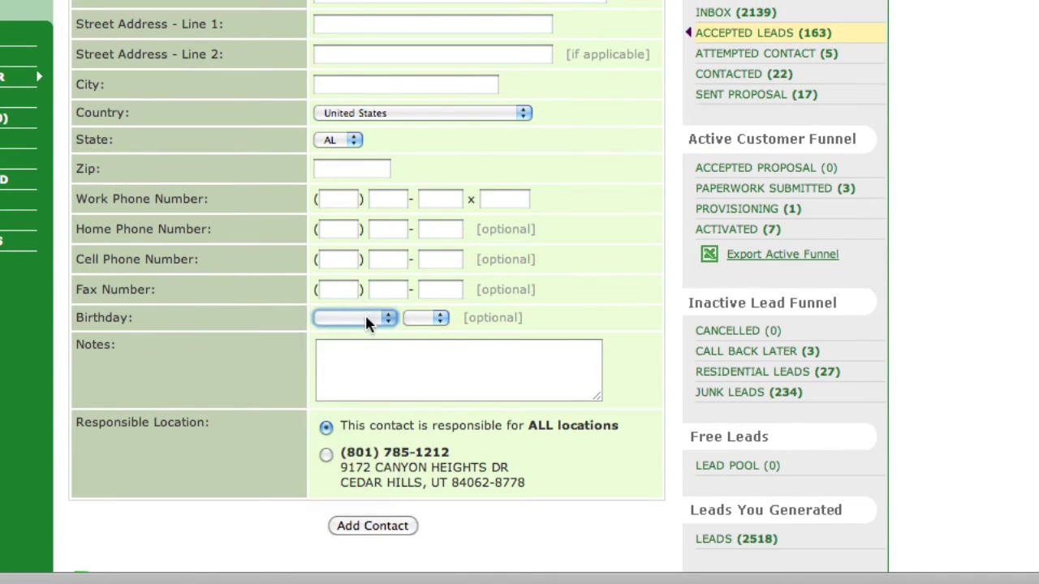
pyautogui.click(582, 310)
pyautogui.scroll(5, 579, 276)
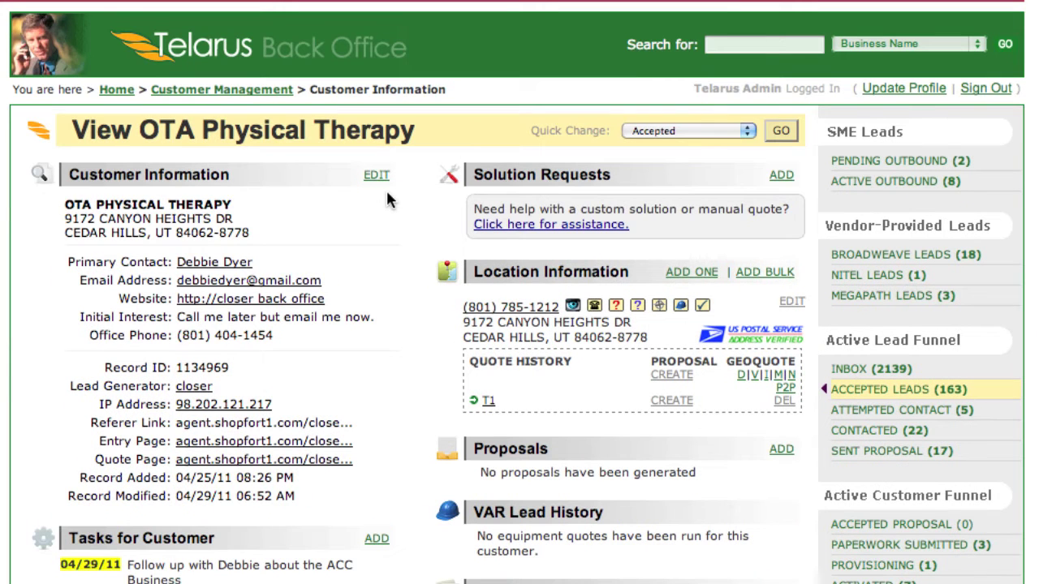
# Step: Find the Agents With Access - SME's section on the customer record and open its form for adding an SME
pyautogui.moveTo(836, 114); pyautogui.dragTo(915, 189)
pyautogui.click(915, 189)
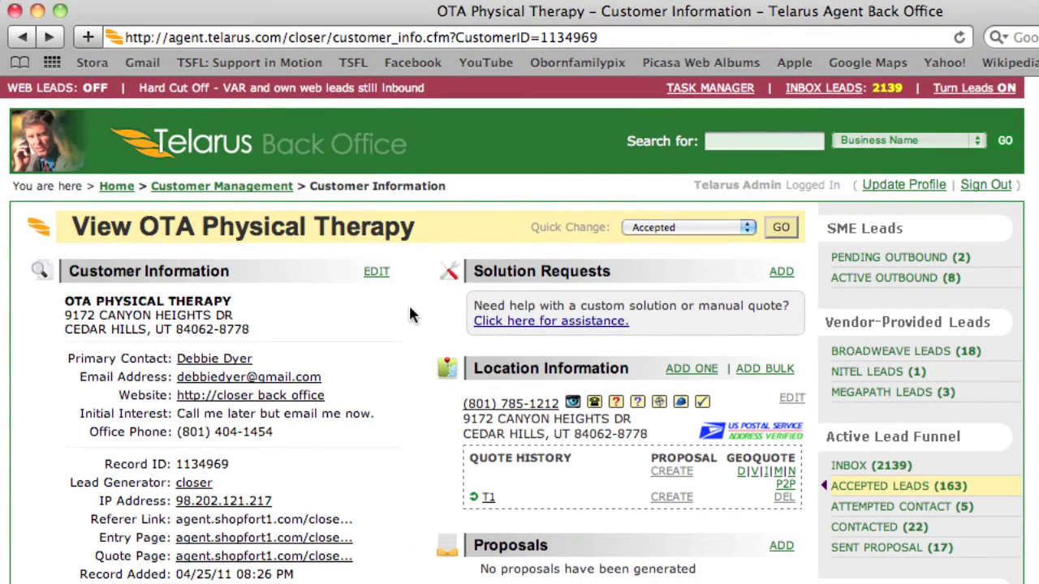
pyautogui.scroll(-10, 410, 315)
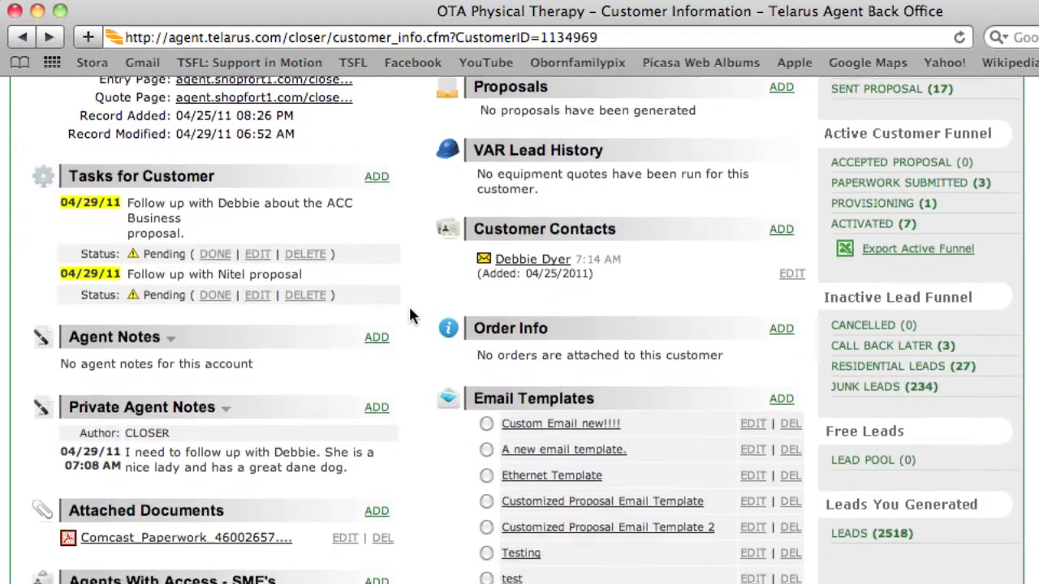
pyautogui.scroll(-2, 410, 309)
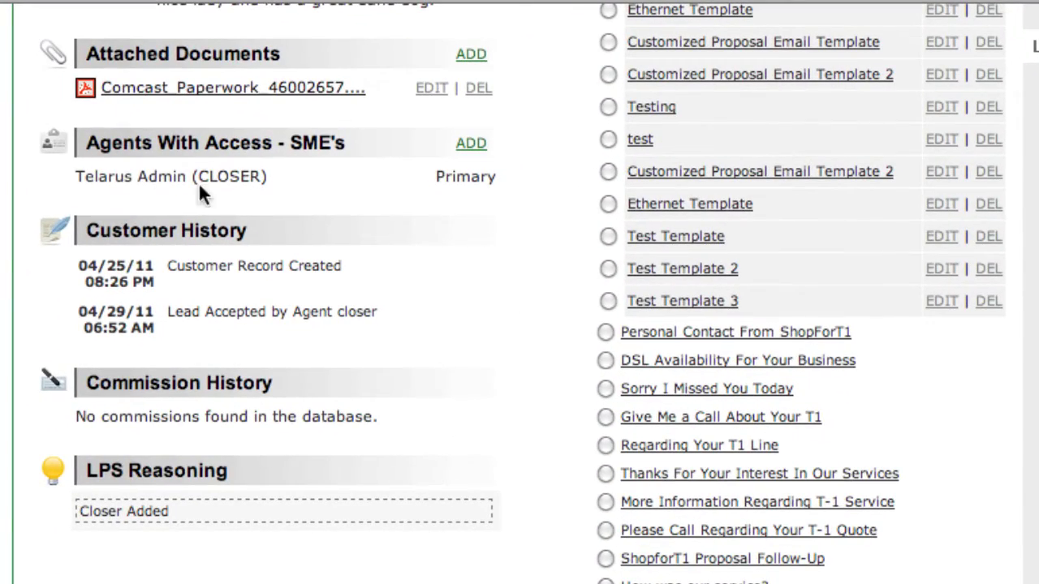
pyautogui.moveTo(88, 143); pyautogui.dragTo(345, 146)
pyautogui.click(346, 142)
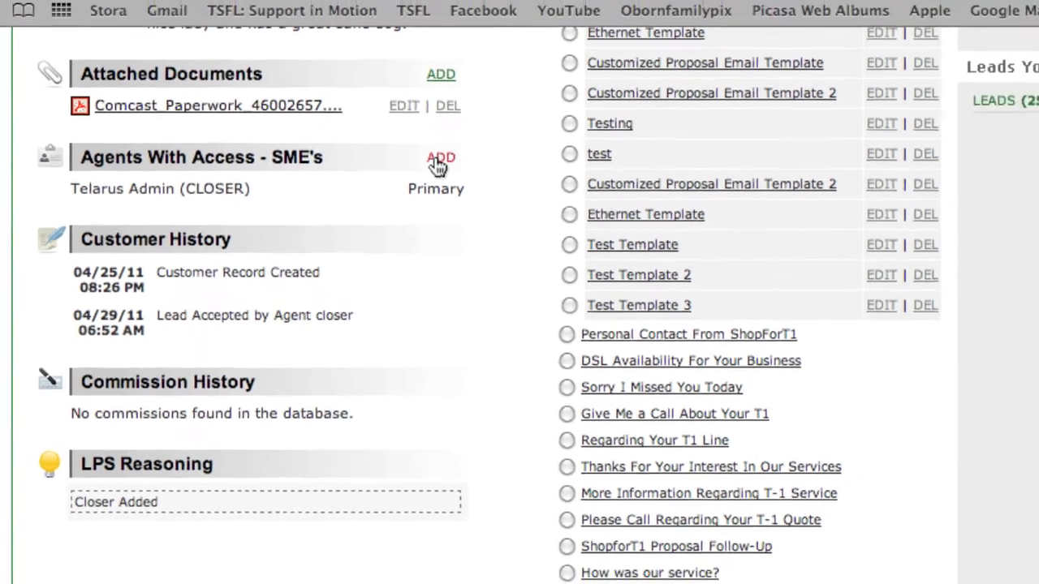
pyautogui.click(438, 161)
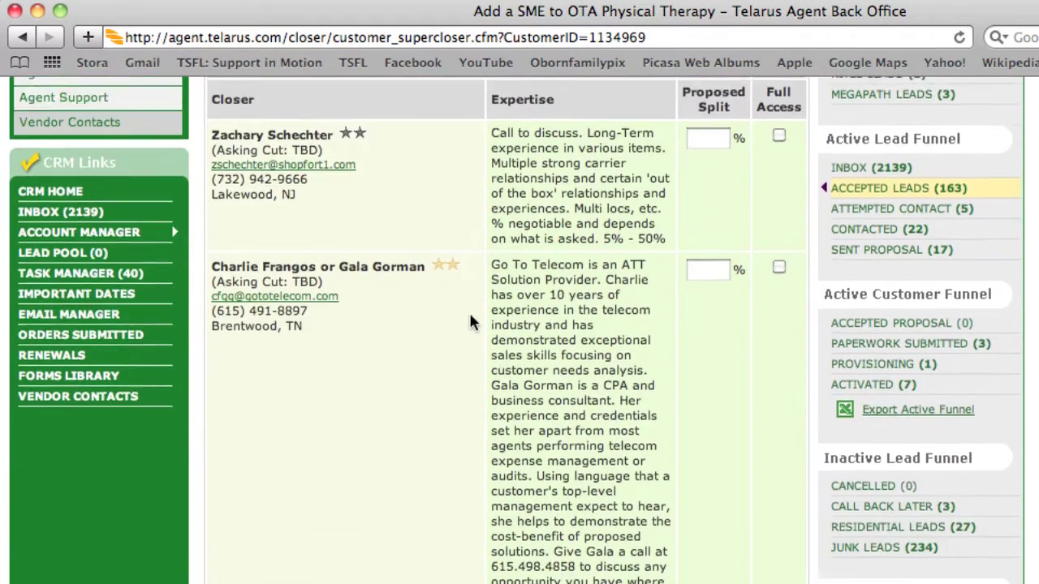
# Step: Enter a 50% proposed split with full access for the first listed closer, and check the partner-level stars
pyautogui.scroll(5, 470, 317)
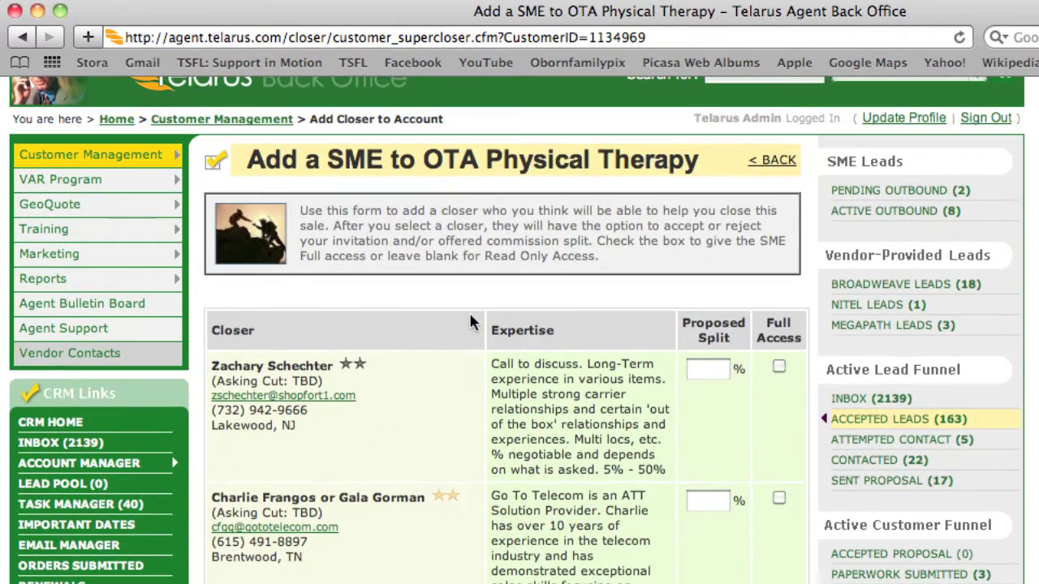
pyautogui.click(706, 366)
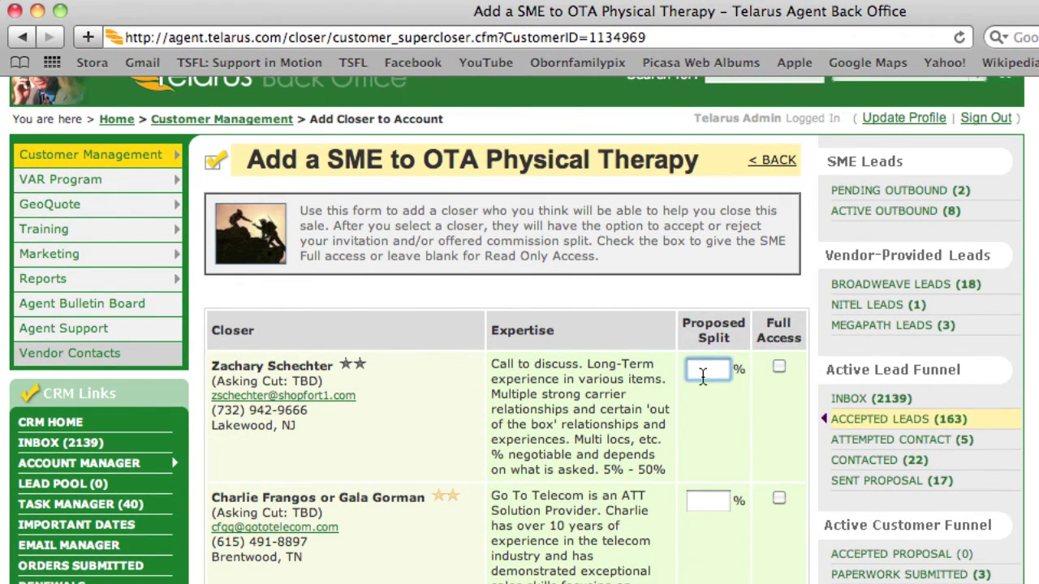
pyautogui.write('50')
pyautogui.click(777, 375)
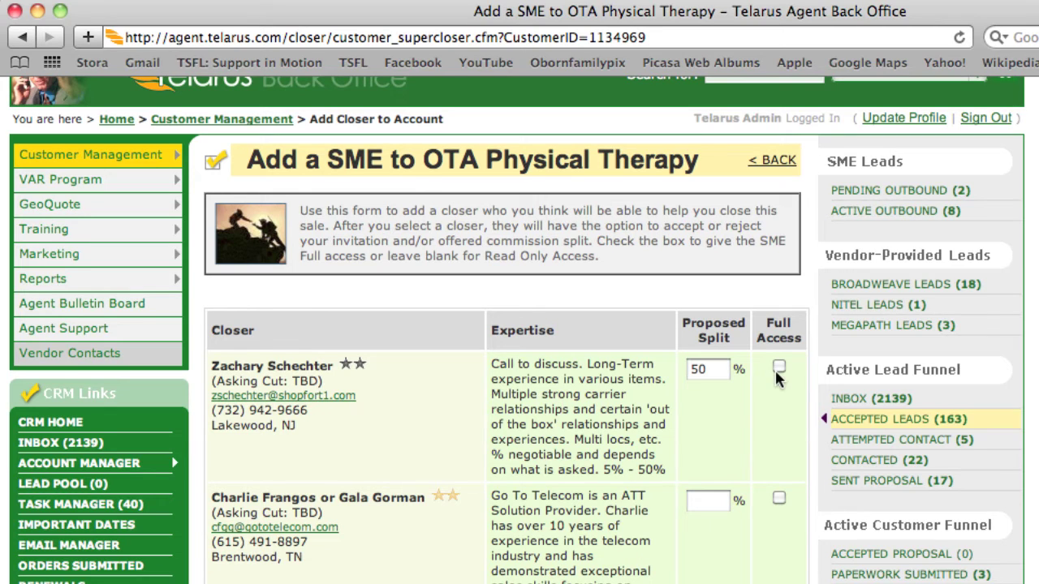
pyautogui.click(777, 369)
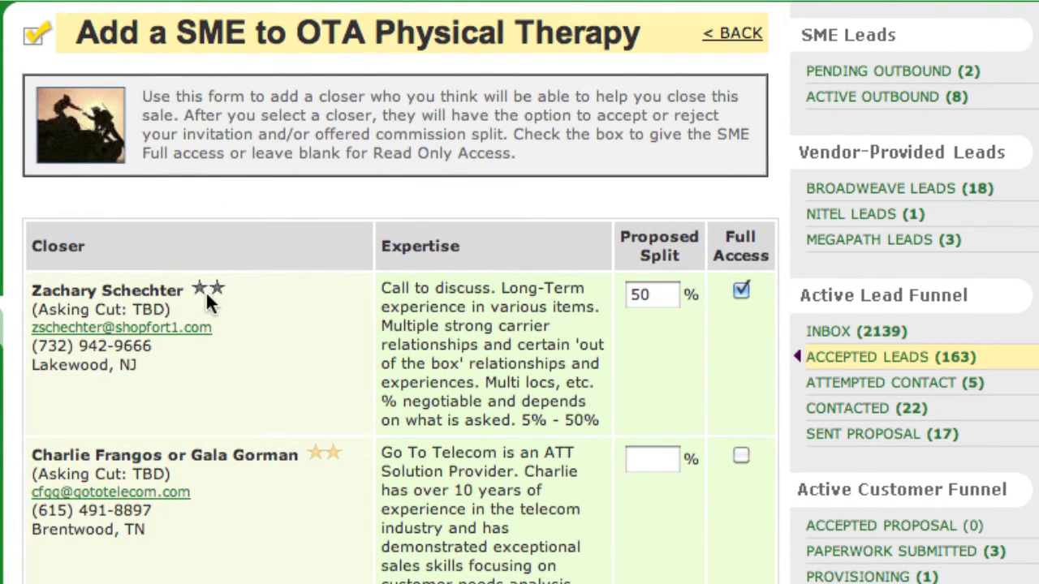
pyautogui.moveTo(206, 293)
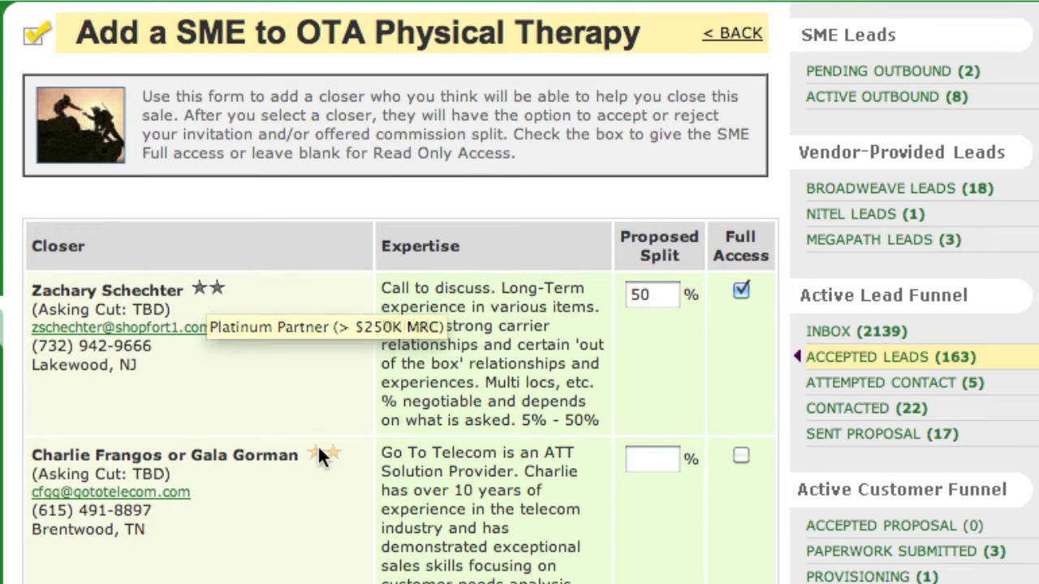
pyautogui.moveTo(325, 452)
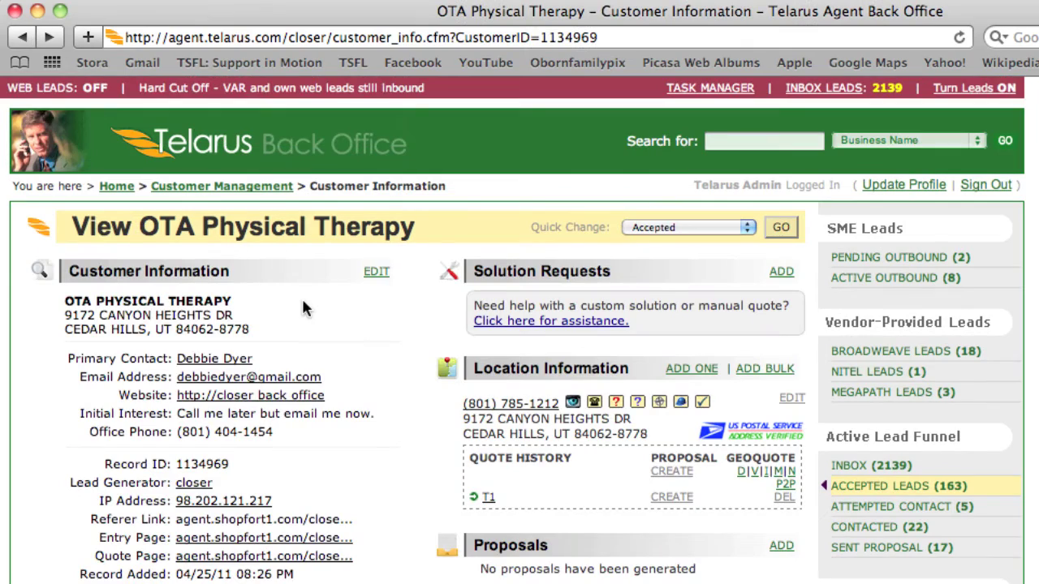
# Step: Open the Customer Information section for editing and change the business name to "OTA Physical Therapy, Inc"
pyautogui.moveTo(74, 272); pyautogui.dragTo(234, 327)
pyautogui.click(234, 327)
pyautogui.moveTo(74, 302); pyautogui.dragTo(211, 300)
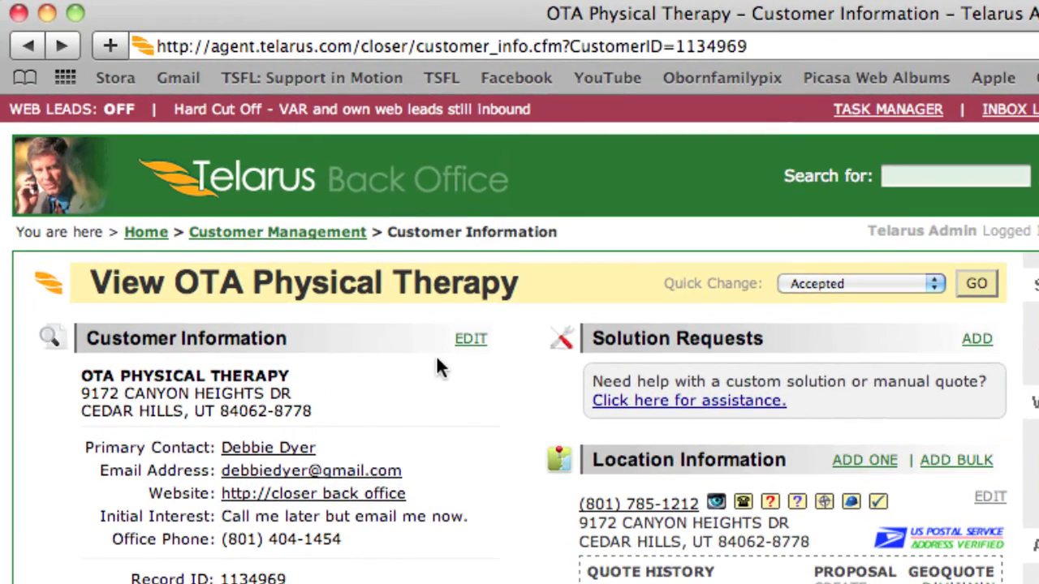
pyautogui.click(472, 341)
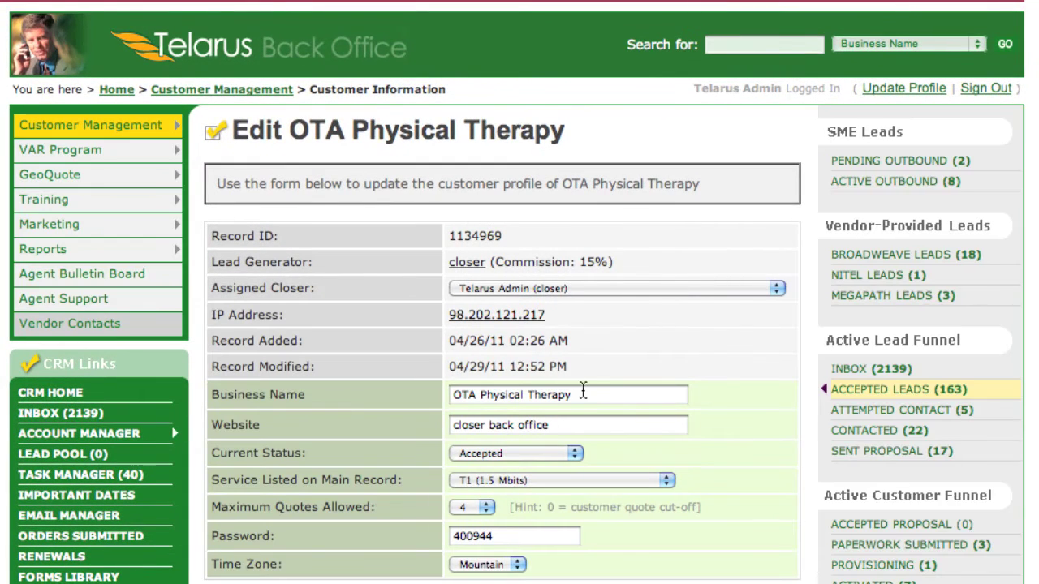
pyautogui.click(583, 392)
pyautogui.write(', Inc')
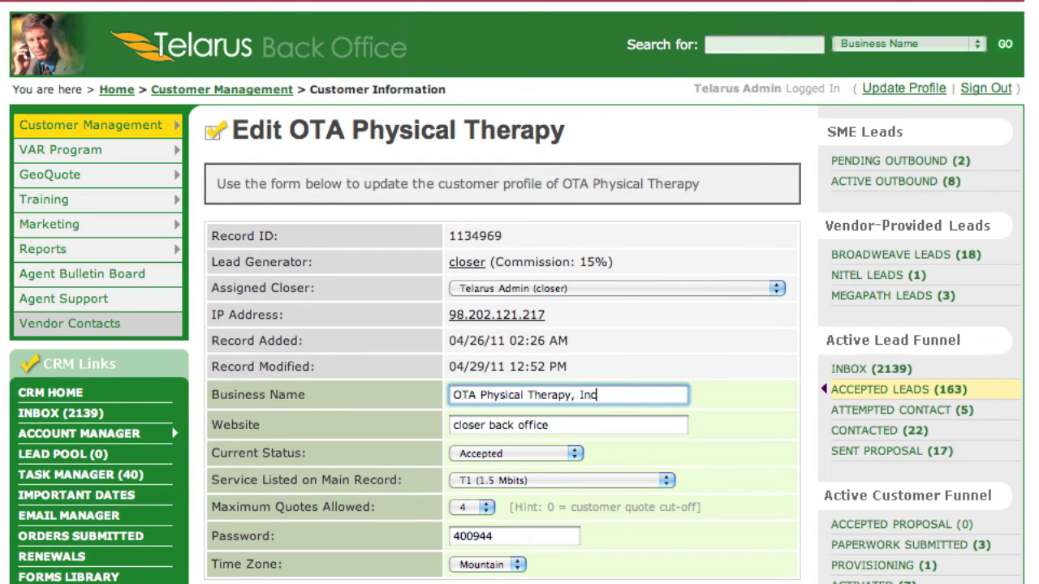
# Step: Check the website and current status fields, and set the service listed on the main record to Integrated T1 PRI
pyautogui.click(591, 422)
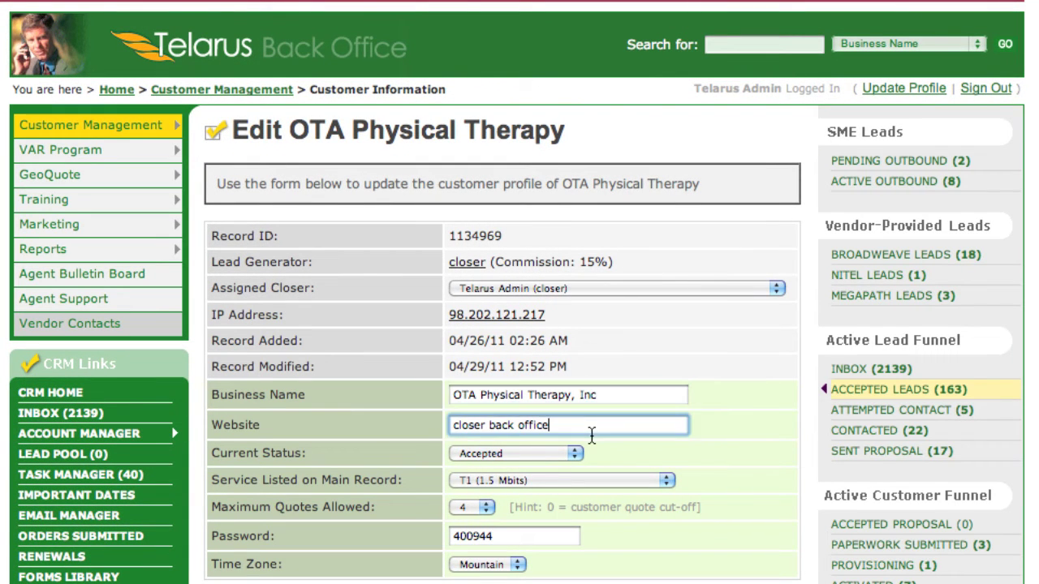
pyautogui.click(524, 451)
pyautogui.click(526, 456)
pyautogui.click(524, 480)
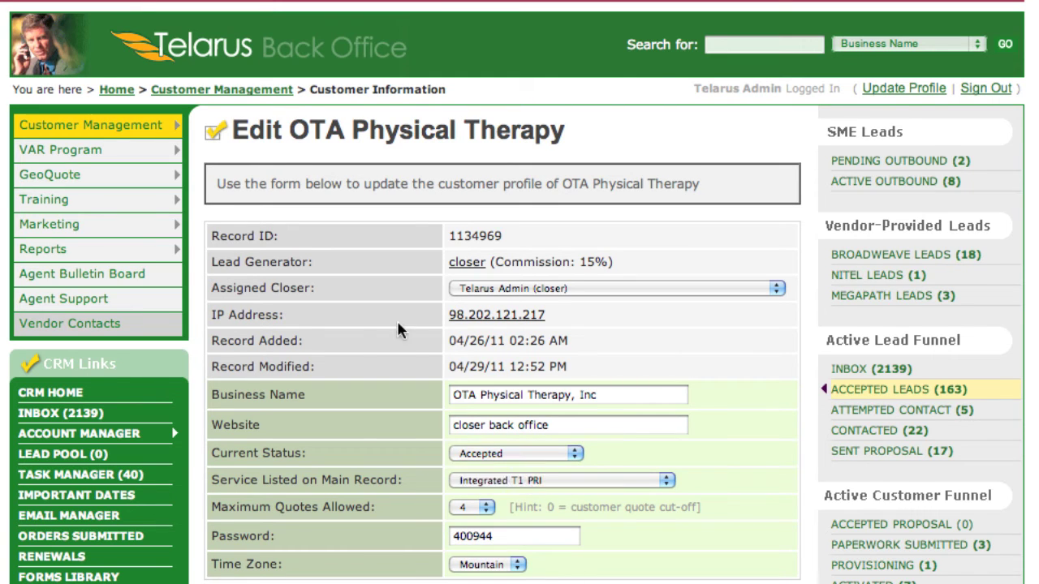
# Step: Choose another Telarus agent as the customer's assigned closer
pyautogui.click(556, 290)
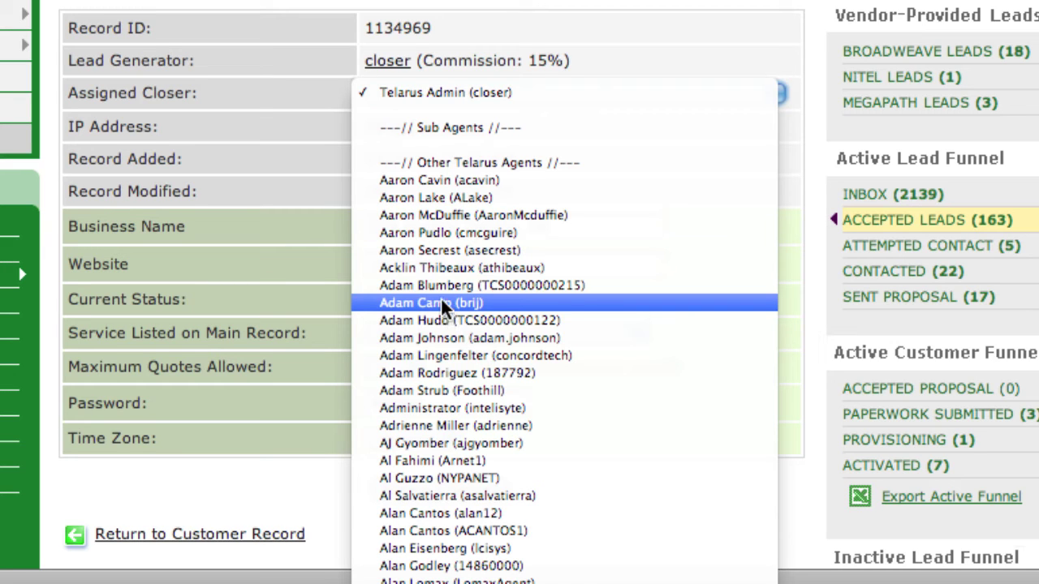
pyautogui.click(438, 270)
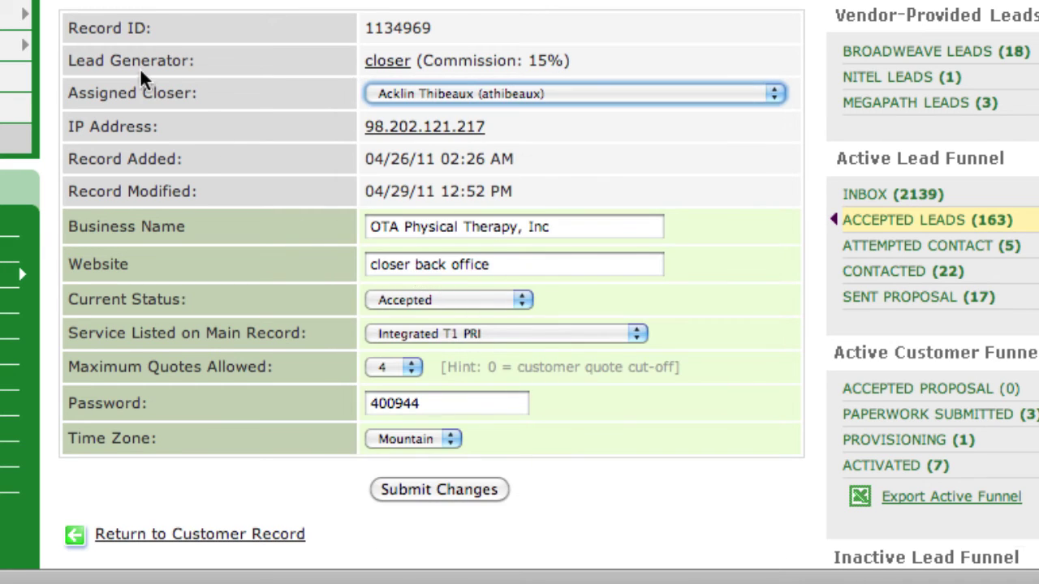
pyautogui.moveTo(223, 105); pyautogui.dragTo(97, 99)
pyautogui.click(95, 99)
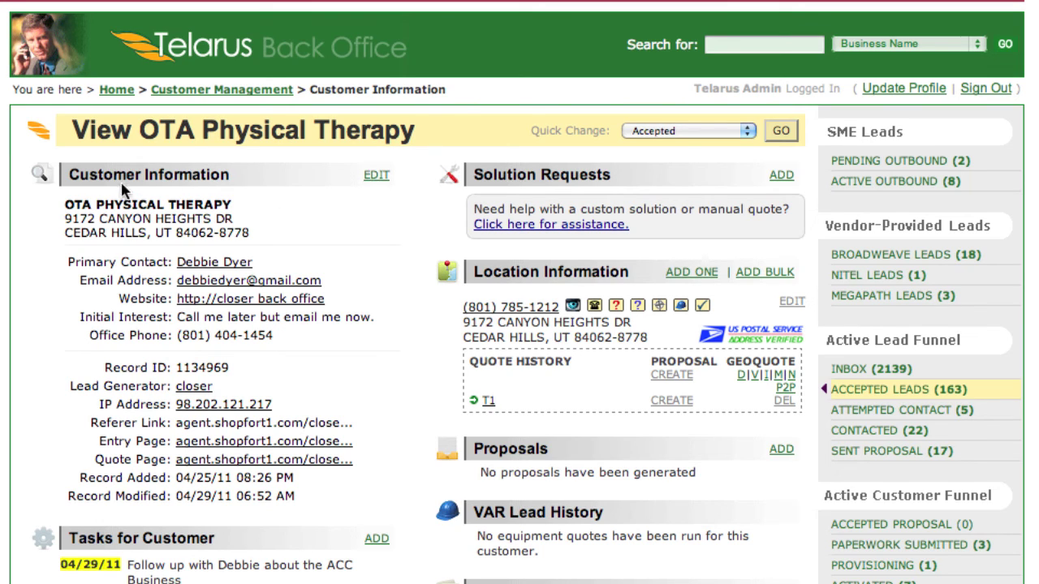
# Step: Return to the customer record and review the business name and address under Customer Information
pyautogui.moveTo(123, 174); pyautogui.dragTo(224, 237)
pyautogui.click(224, 237)
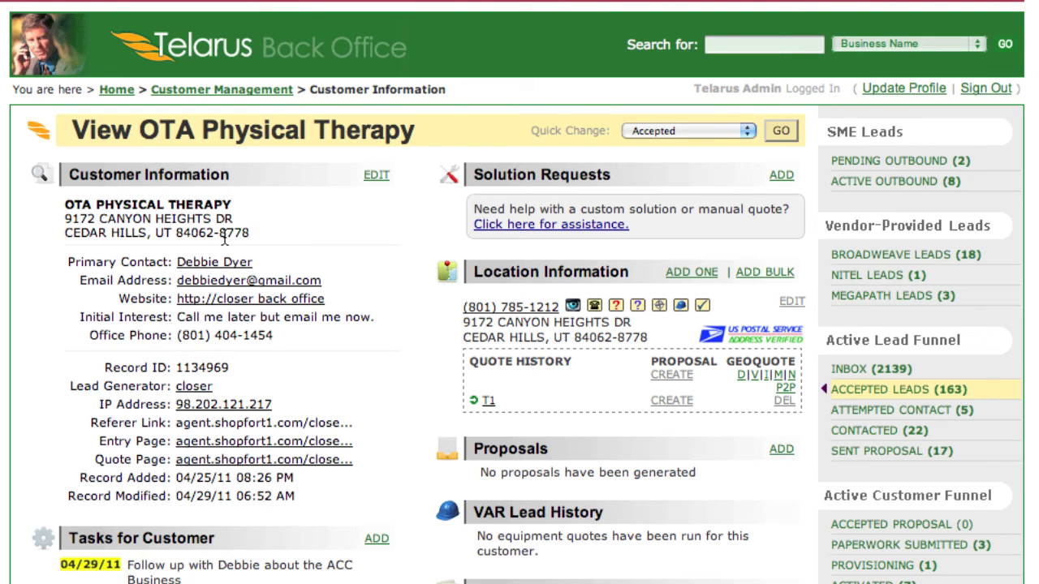